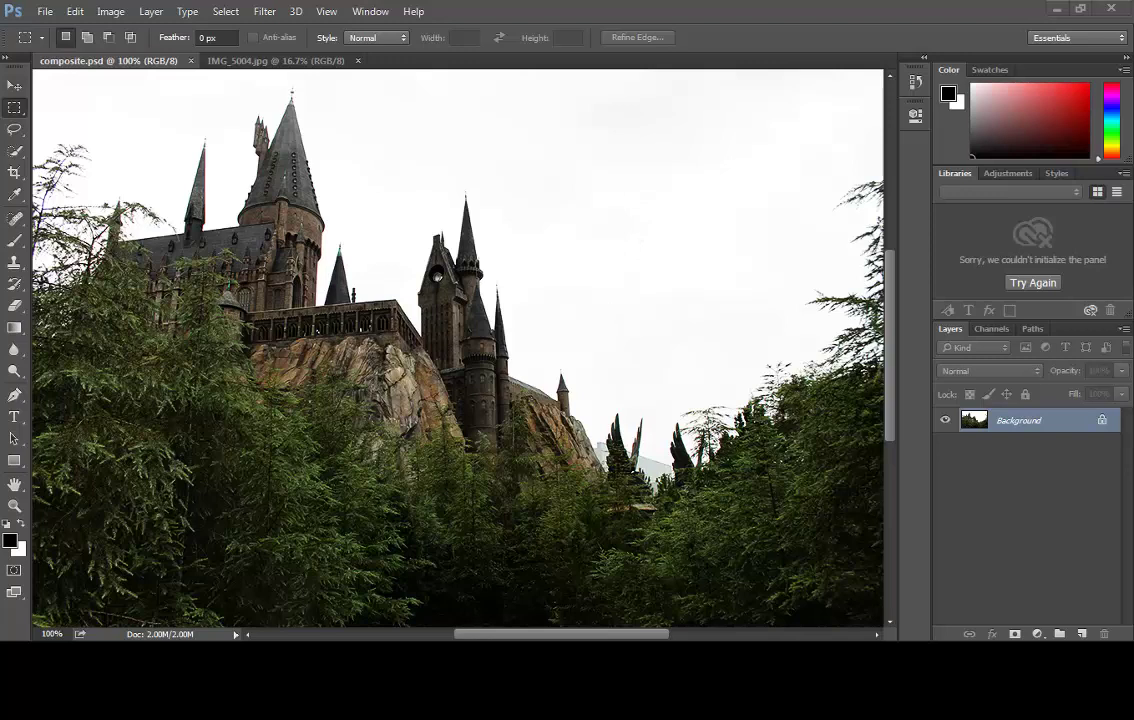
Step: Convert the locked Background into an editable layer named Castle
click(15, 308)
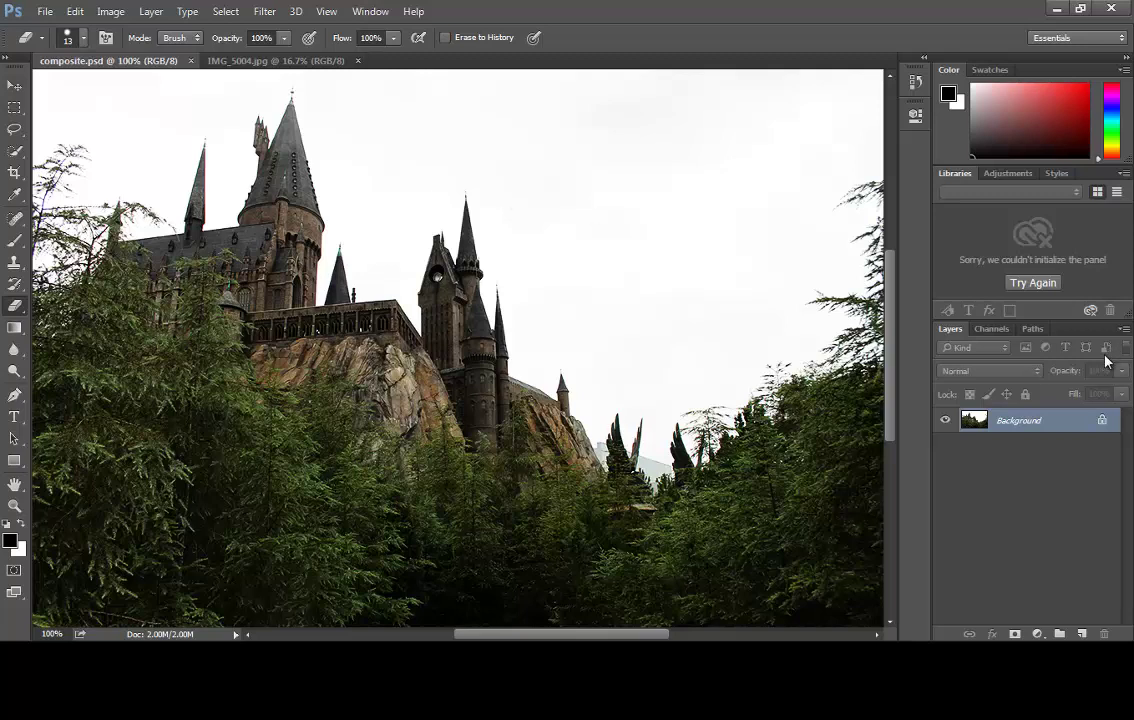
double_click(1020, 421)
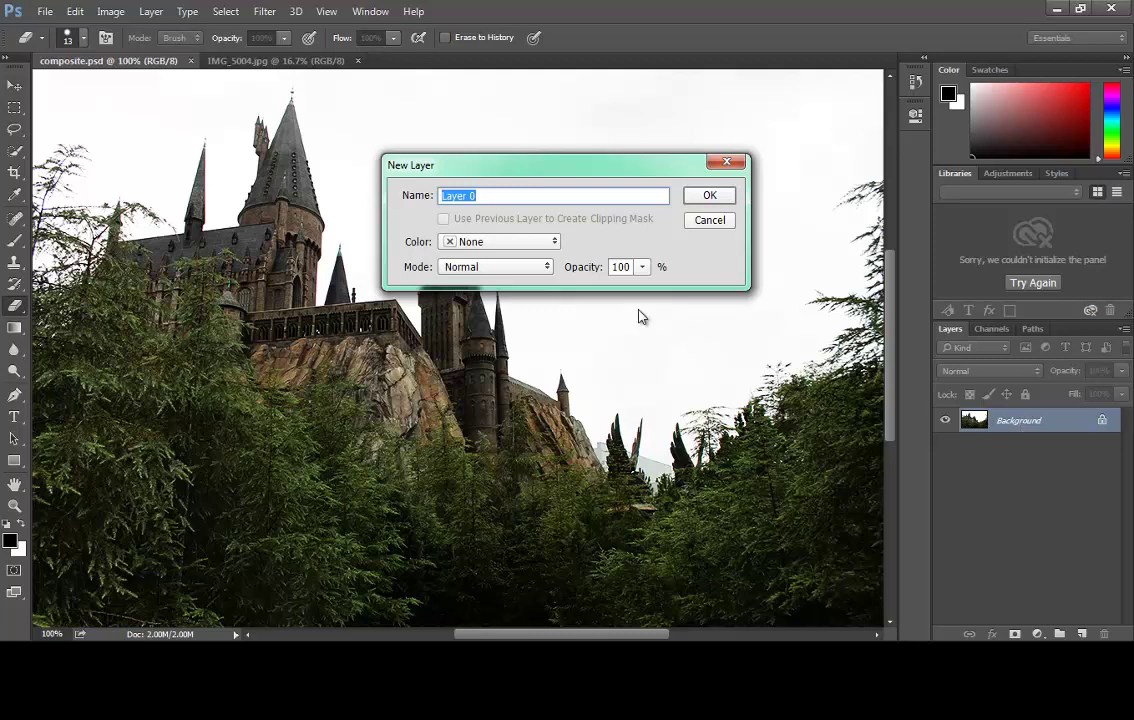
text(Castle)
key(Return)
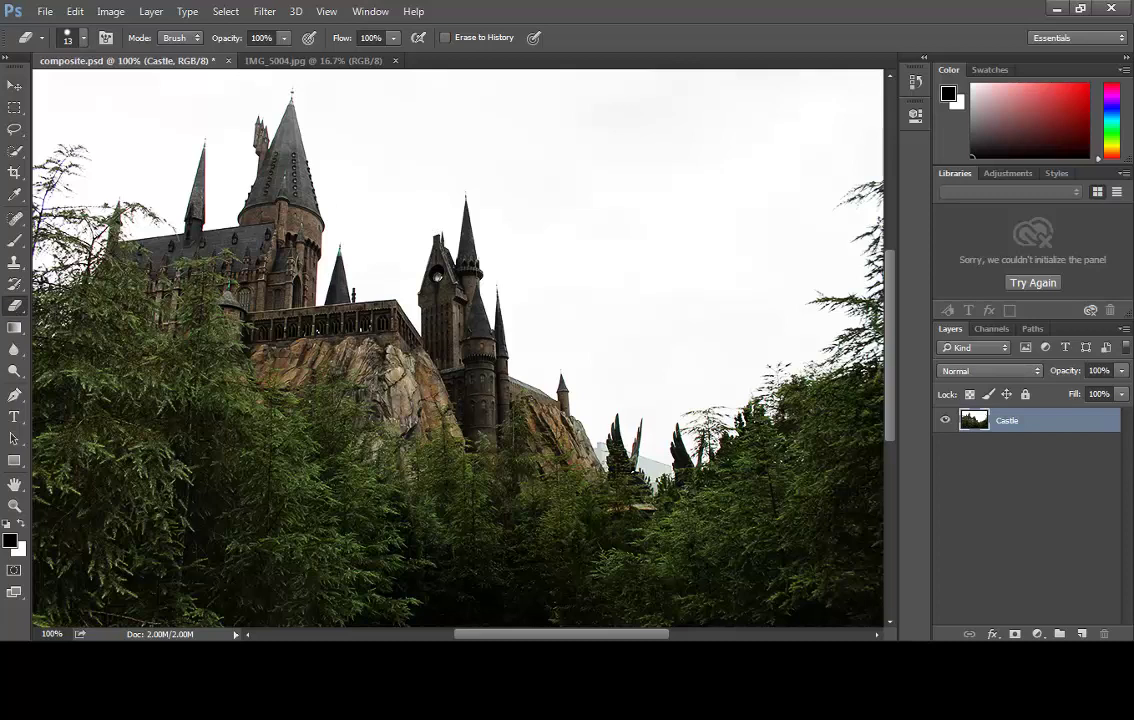
Step: Erase a rough ring around the castle and rock face on the Castle layer with a 35 px Eraser
right_click(24, 311)
click(80, 300)
key(bracketright)
key(bracketright)
mouse_move(335, 205)
mouse_down()
mouse_move(300, 209)
mouse_move(225, 228)
mouse_up()
mouse_move(213, 308)
mouse_down()
mouse_move(237, 370)
mouse_move(327, 467)
mouse_move(496, 423)
mouse_move(504, 341)
mouse_move(445, 235)
mouse_up()
drag(218, 372, 218, 374)
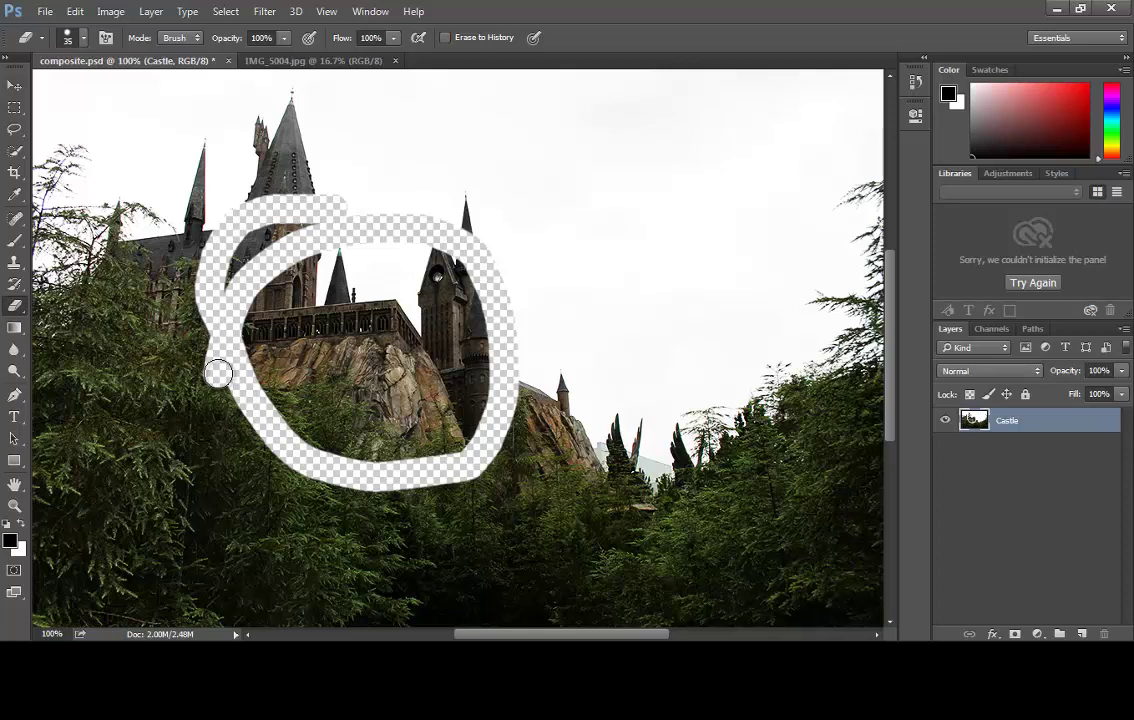
click(218, 372)
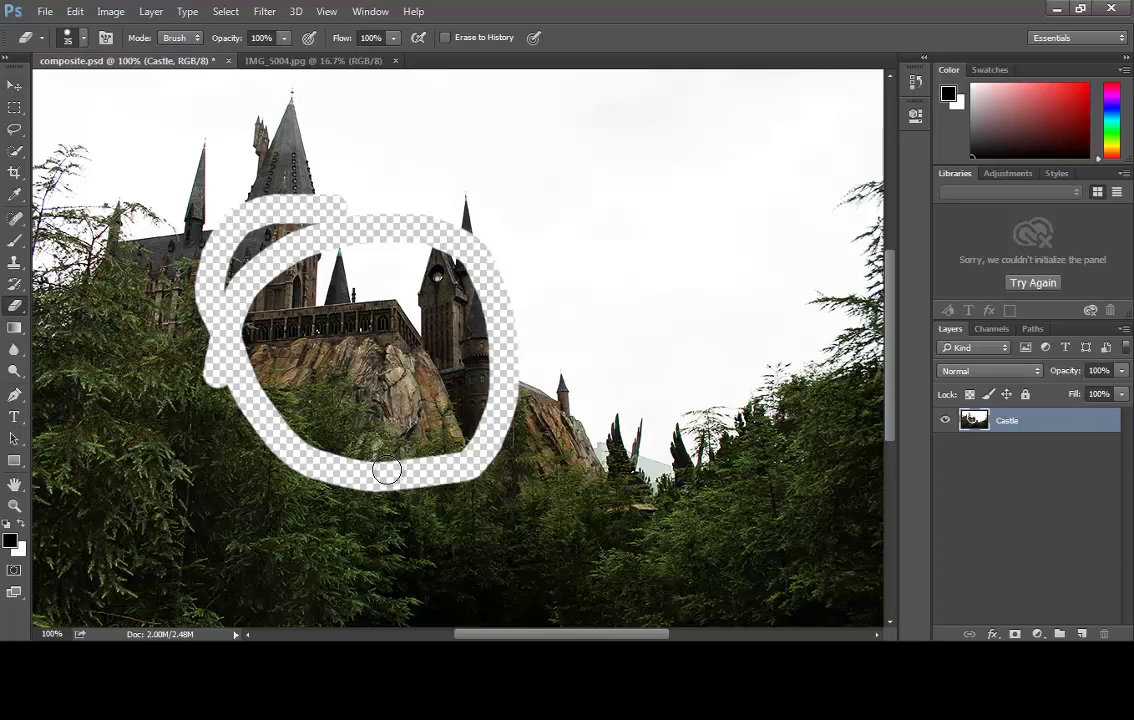
Step: Undo all the eraser strokes on the Castle layer
key(ctrl+alt+z)
key(ctrl+alt+z)
key(ctrl+alt+z)
key(ctrl+alt+z)
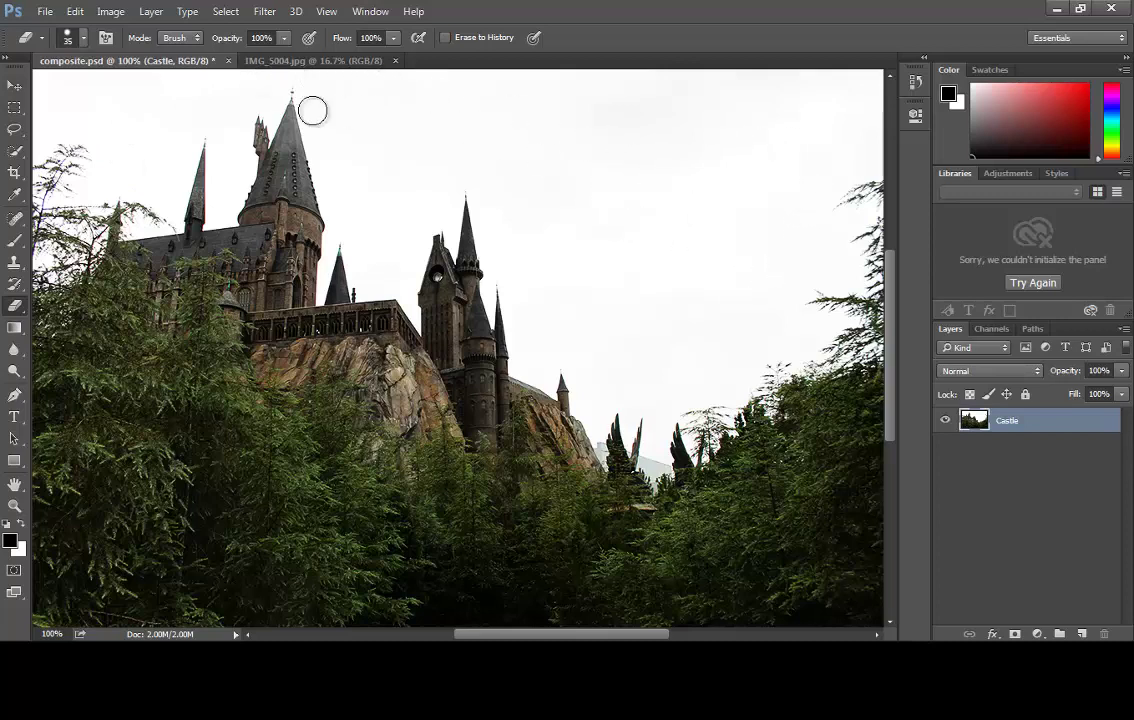
Step: Select the white sky with the Quick Selection tool and hide that selection with a layer mask on the Castle layer
click(17, 152)
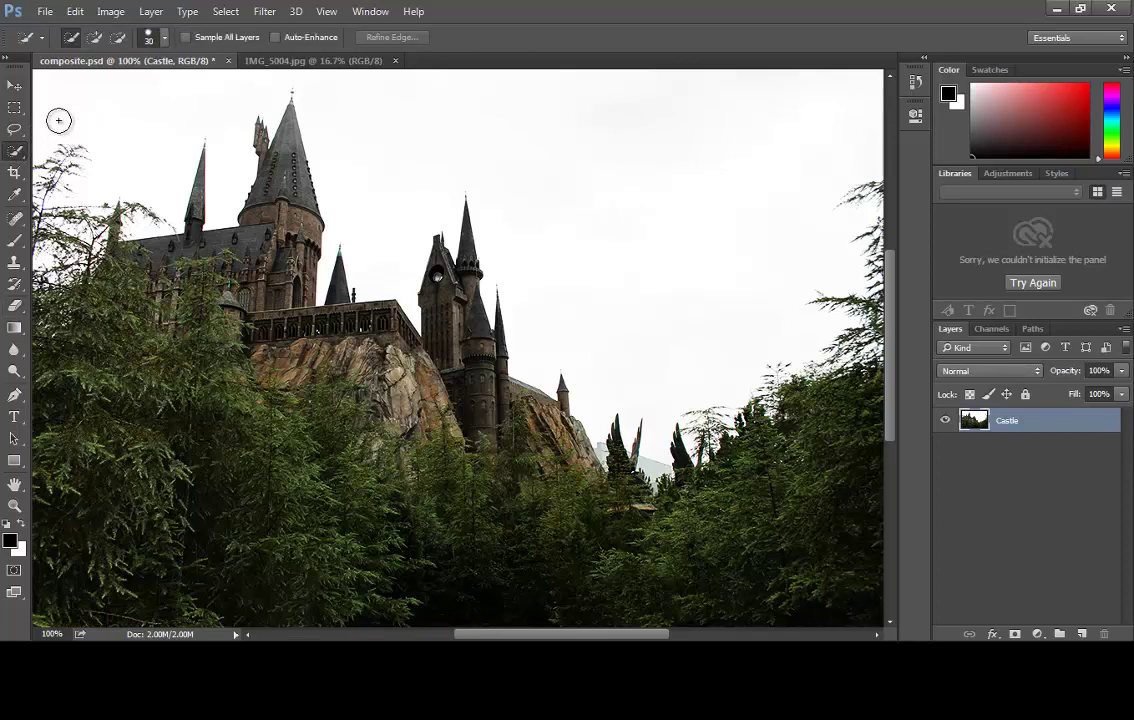
click(46, 119)
click(83, 85)
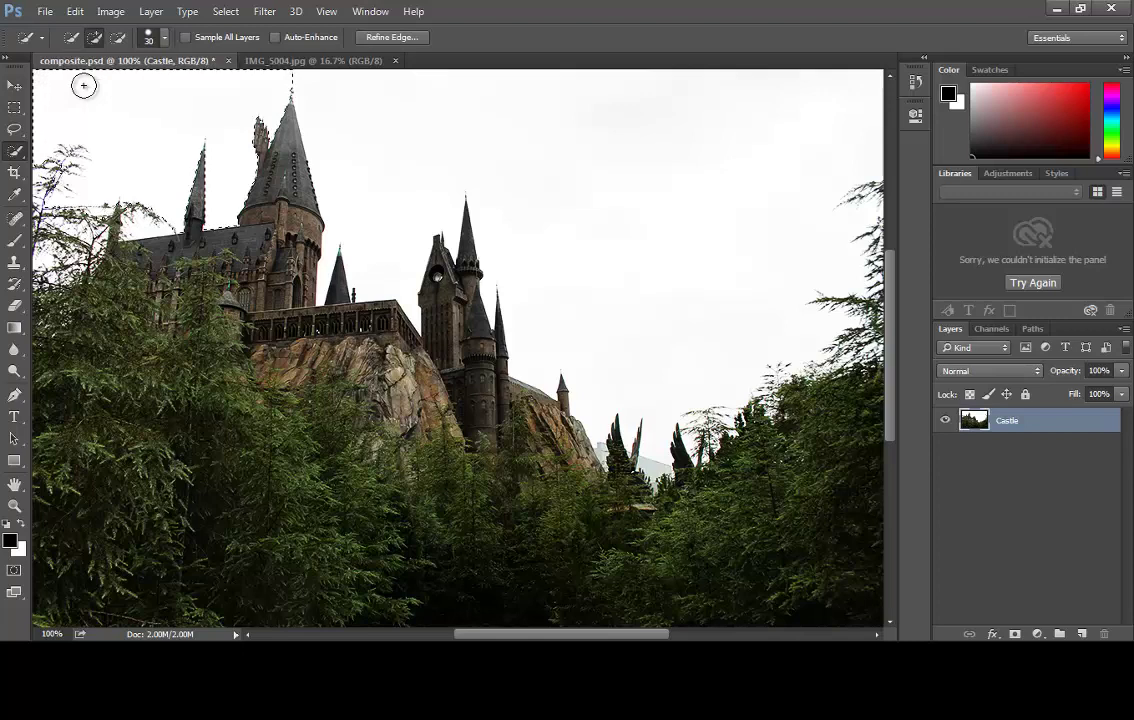
mouse_move(222, 88)
mouse_down()
mouse_move(302, 78)
mouse_move(560, 118)
mouse_up()
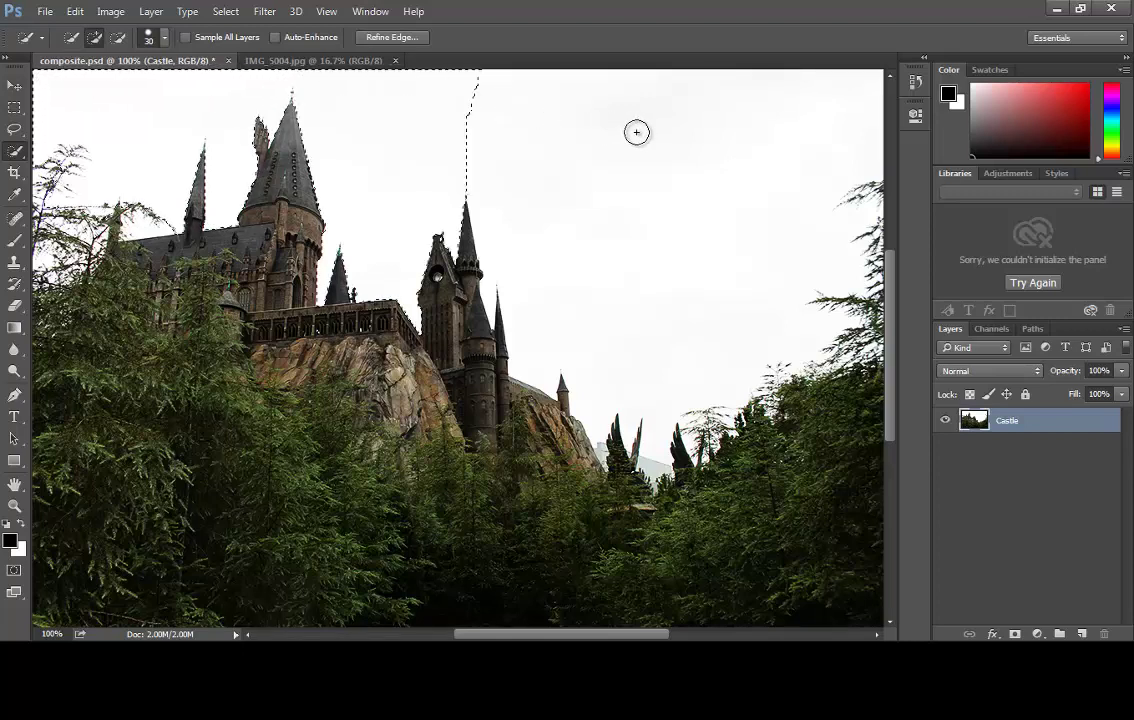
drag(650, 164, 652, 164)
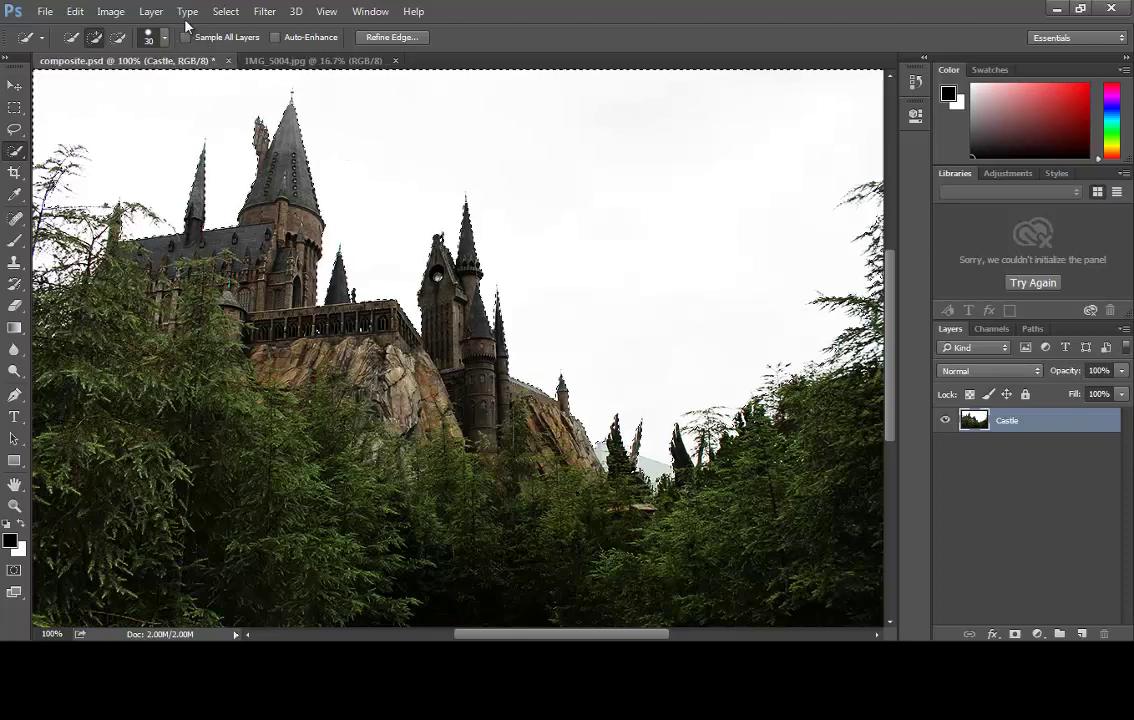
click(152, 13)
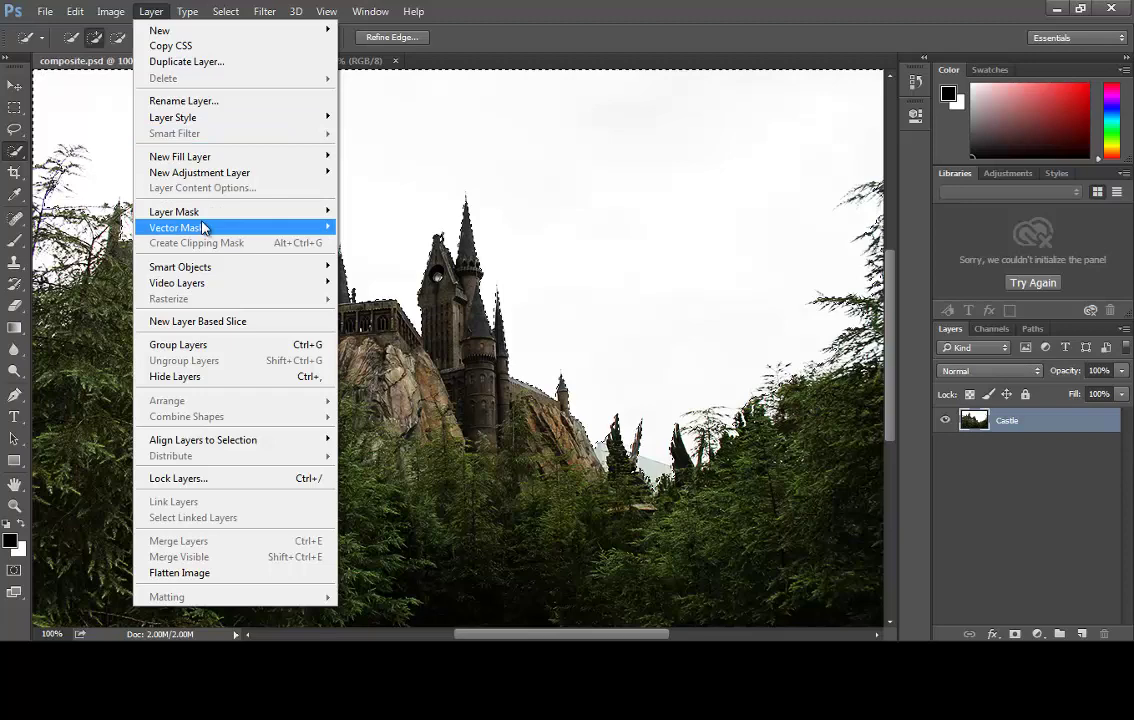
mouse_move(273, 215)
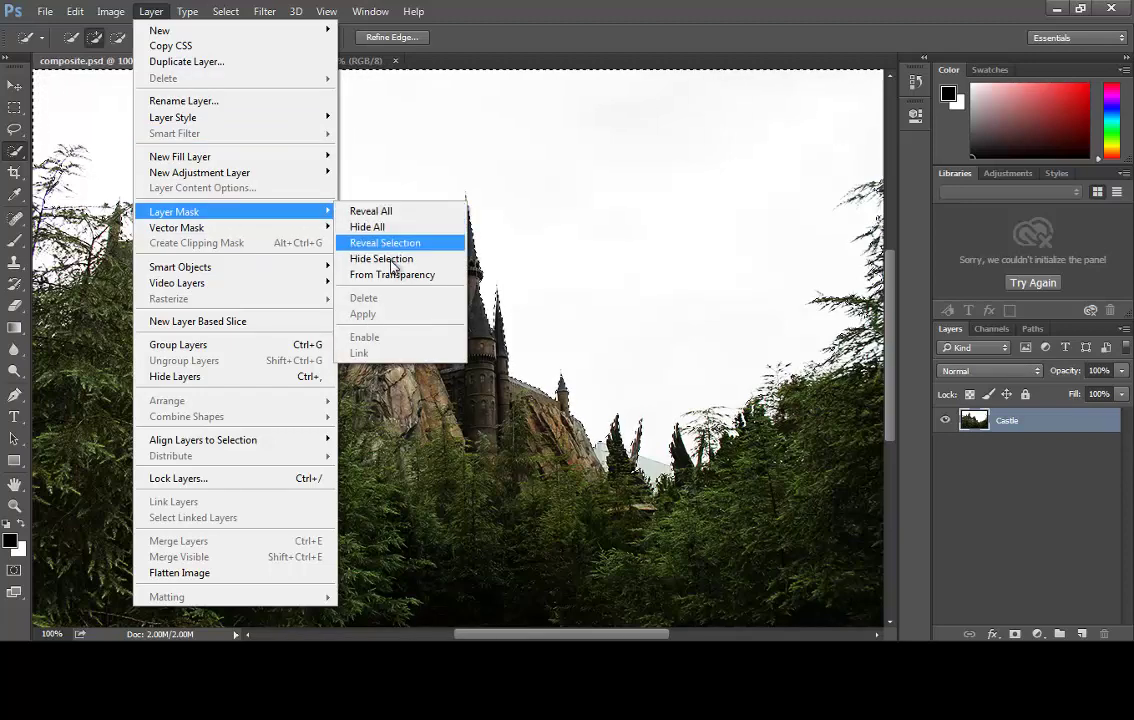
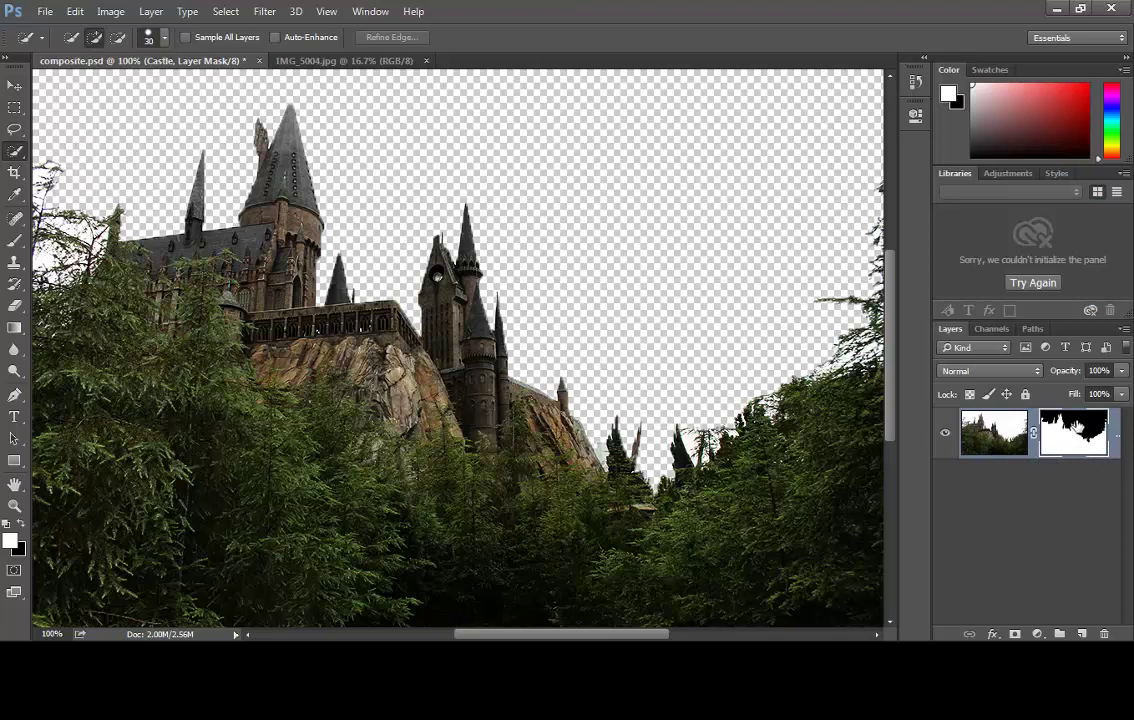
Step: Alternate the active target between the Castle layer's image and its layer mask, ending on the mask
key(x)
click(1000, 437)
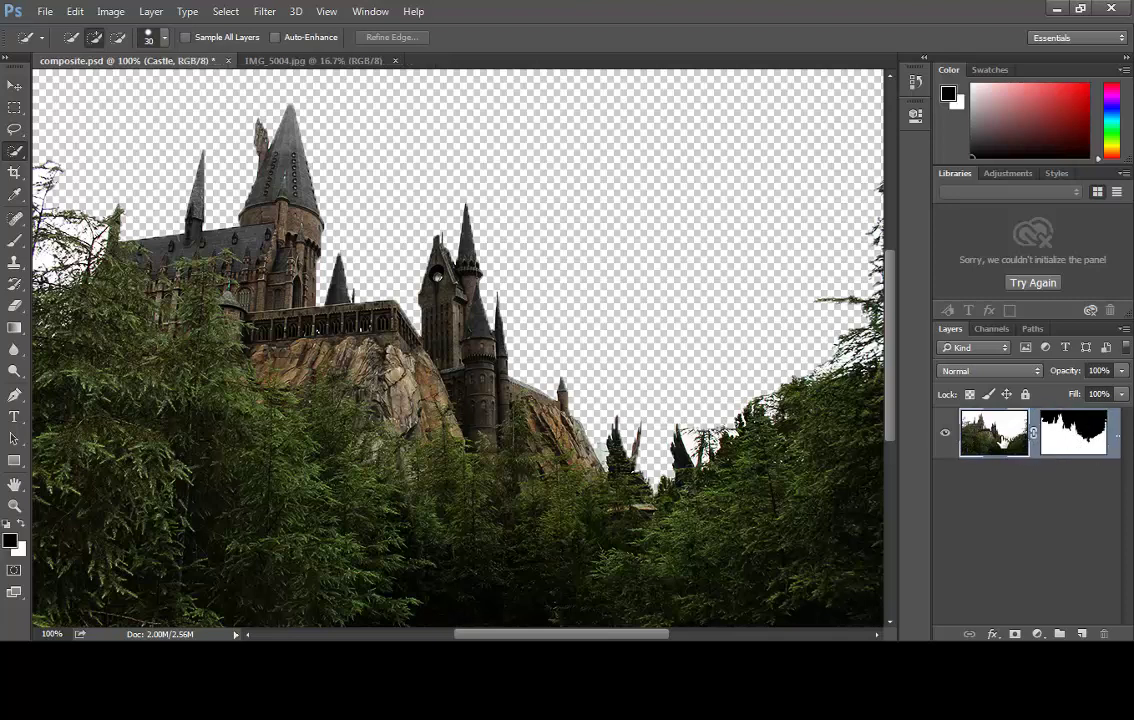
click(1058, 437)
key(x)
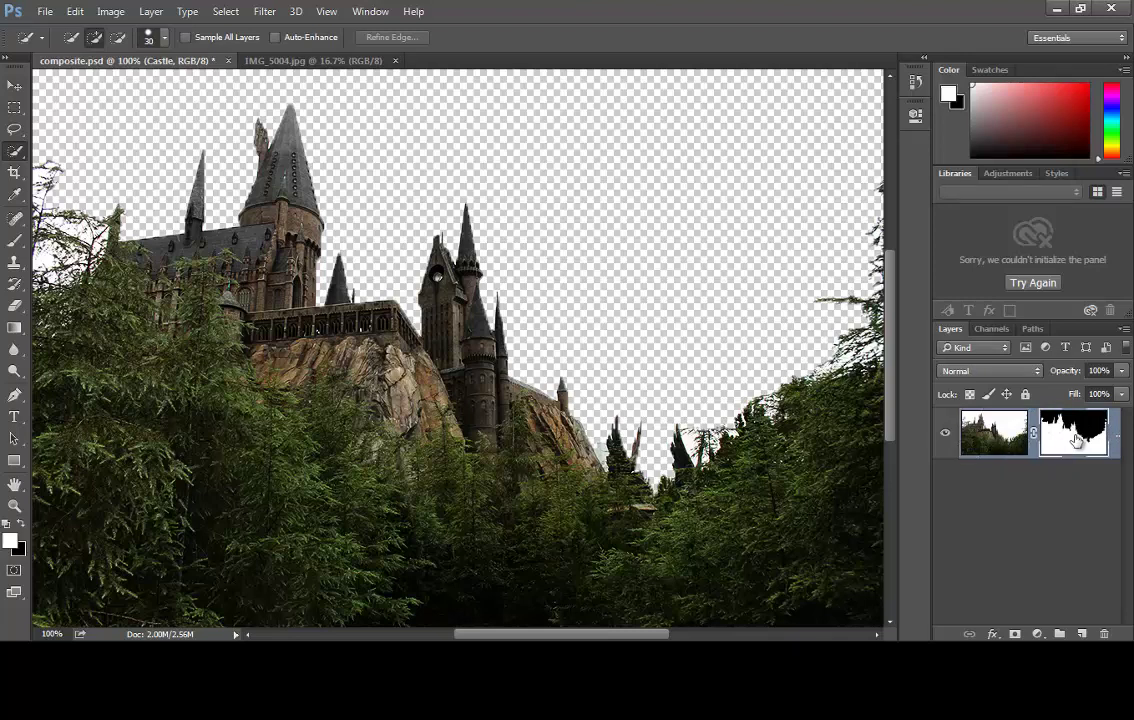
click(1075, 440)
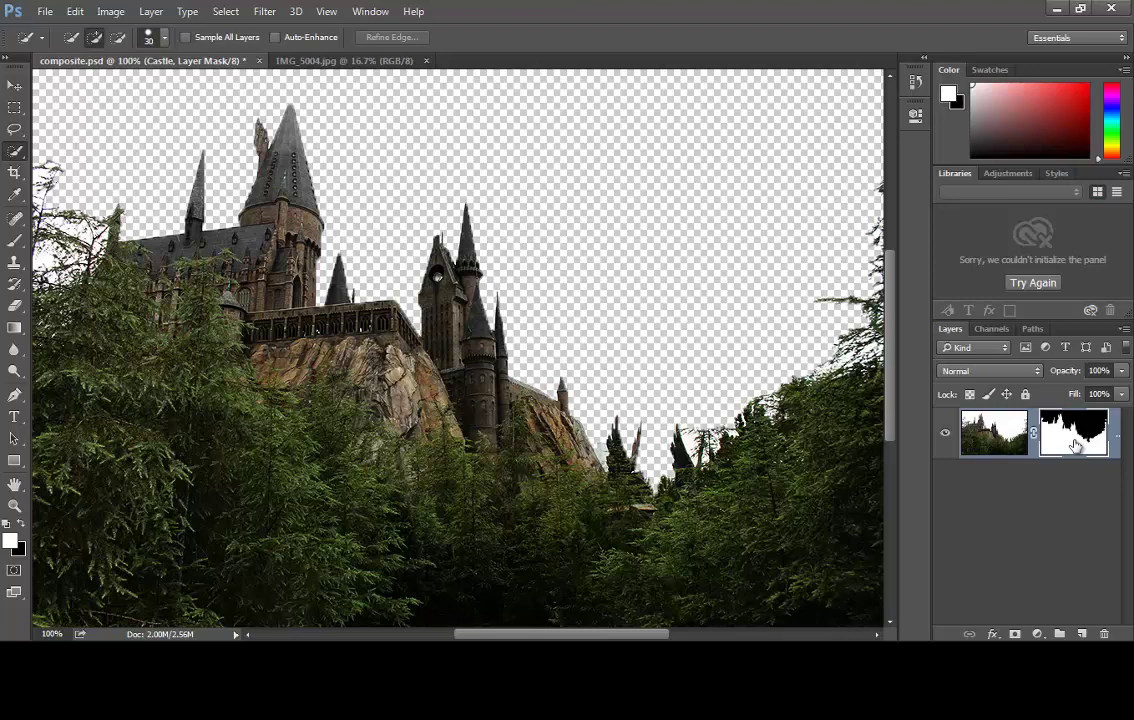
Step: Apply the Find Edges filter to the Castle layer's image, not its mask, and undo it
click(993, 448)
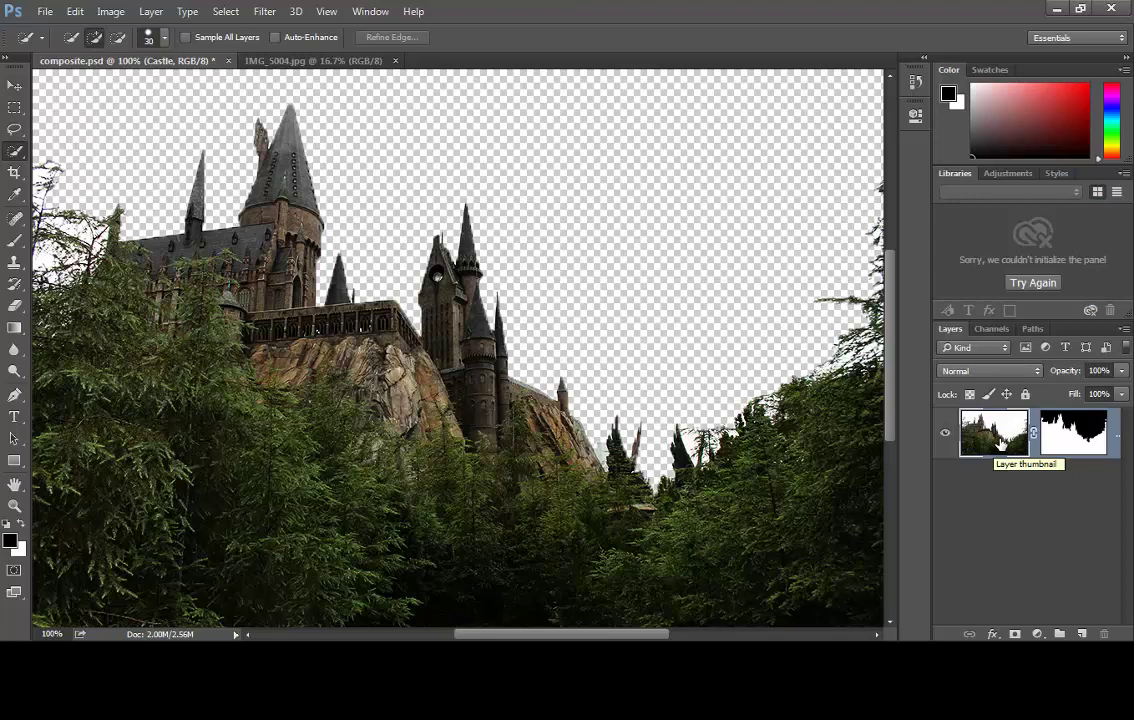
click(262, 12)
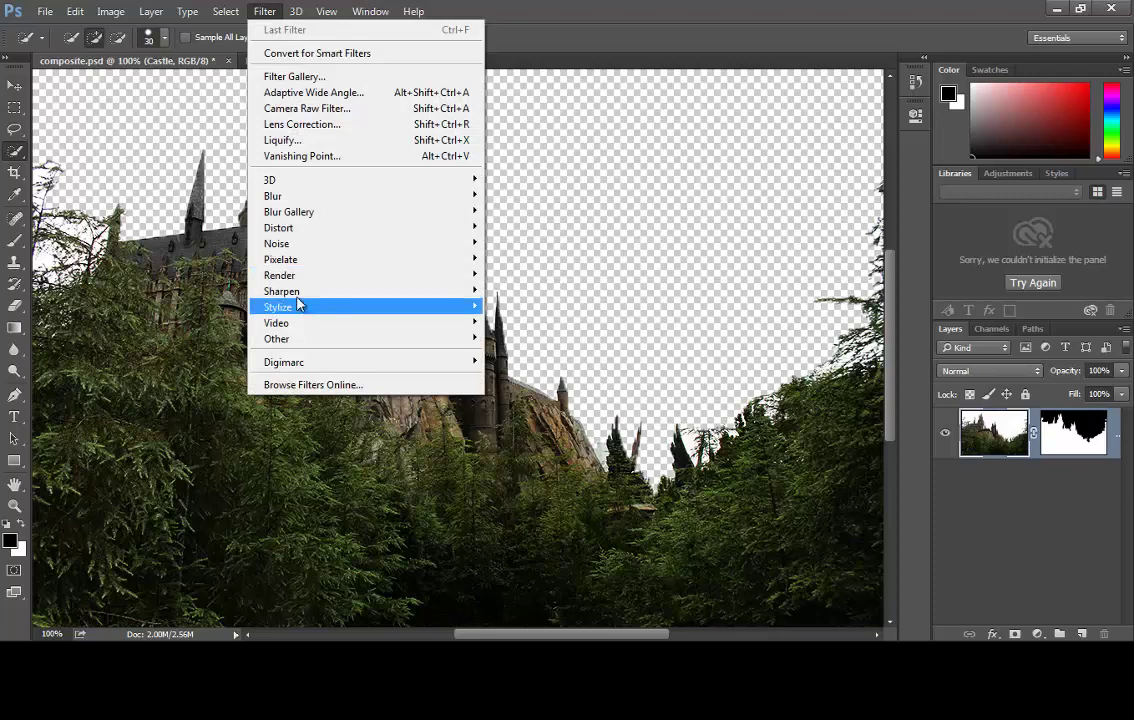
mouse_move(440, 308)
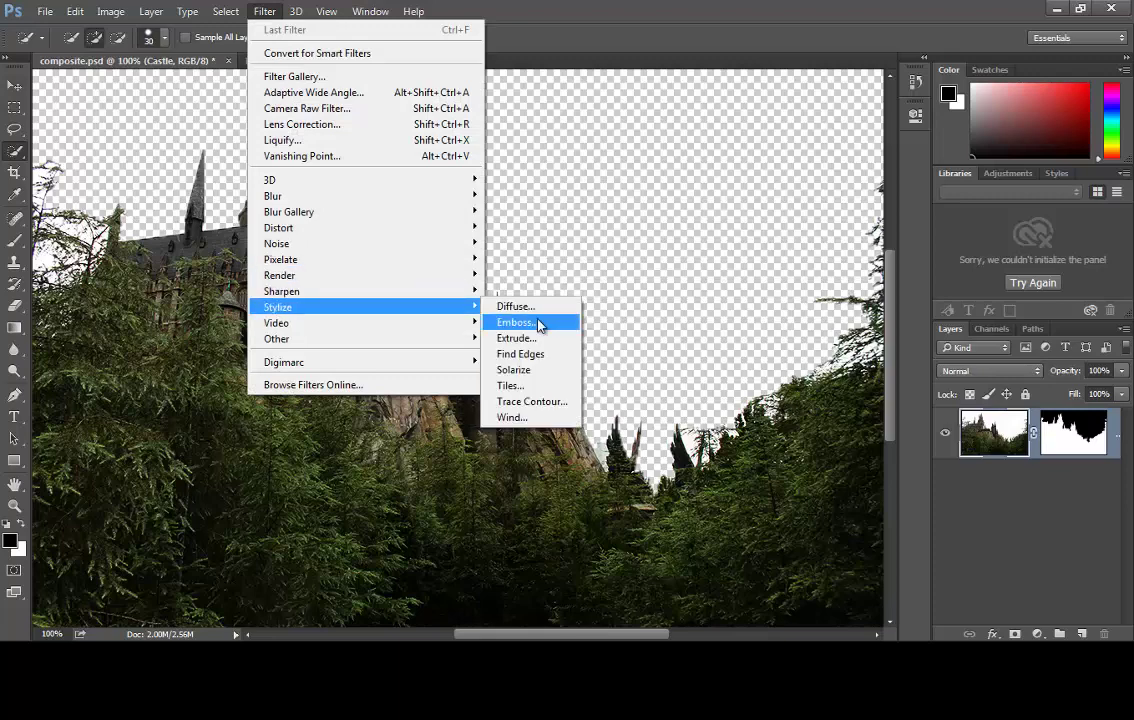
click(535, 354)
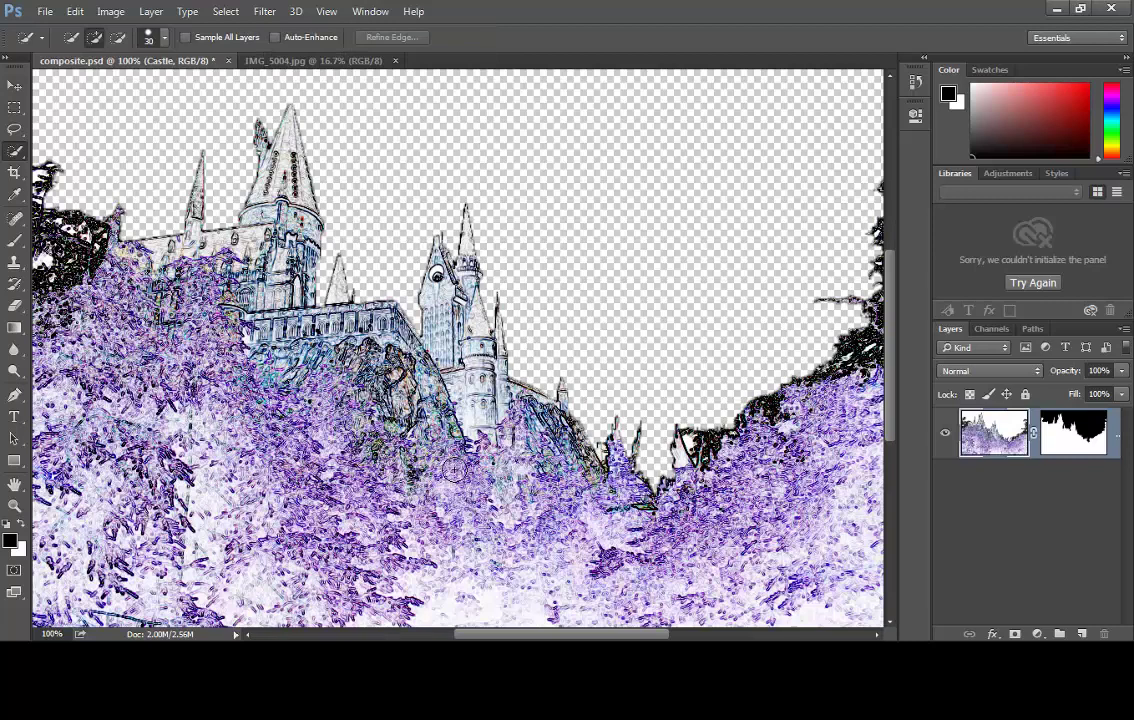
click(75, 12)
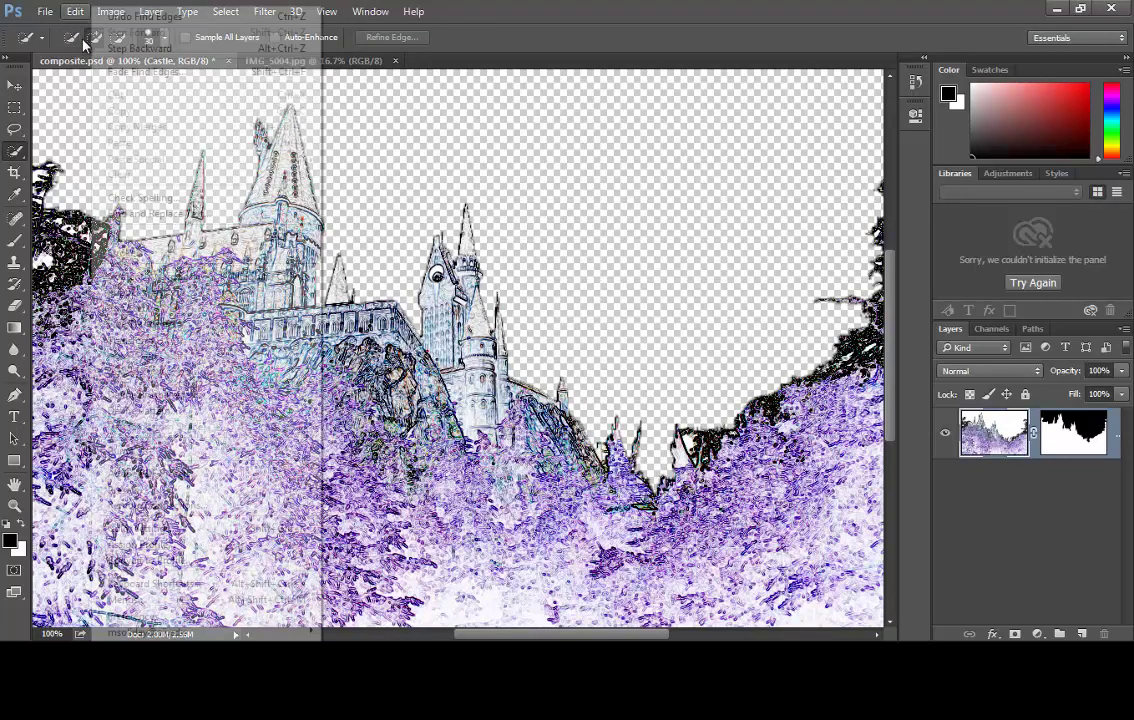
click(140, 16)
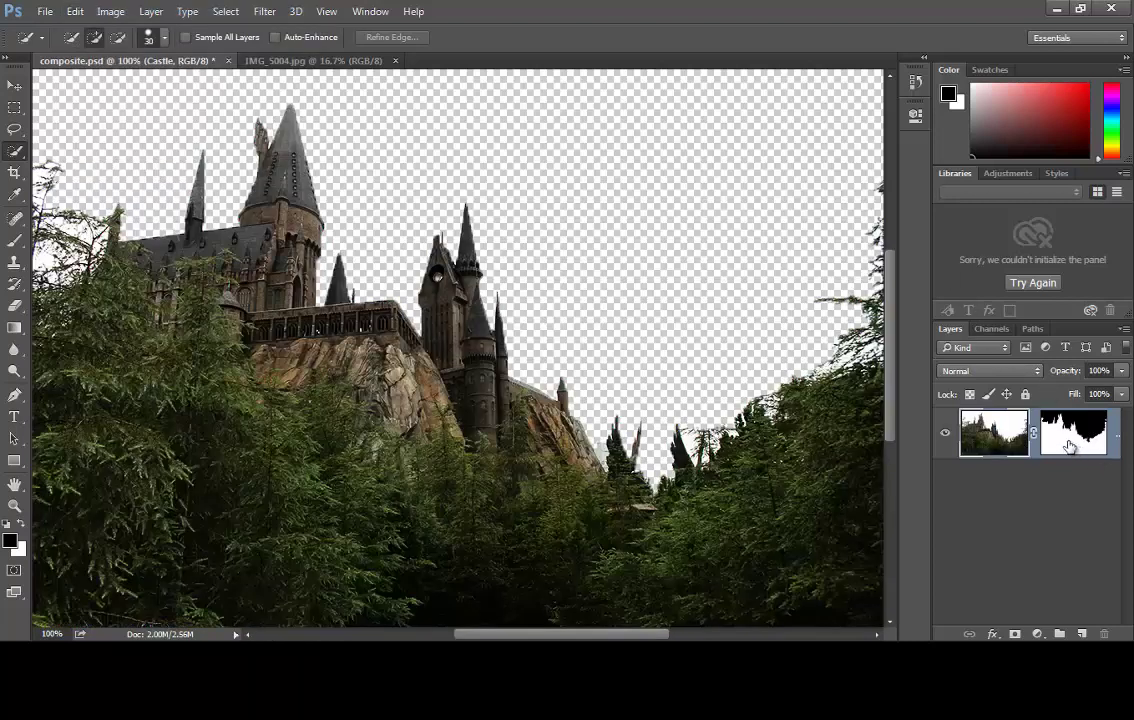
Step: Paint a white stroke over the hidden sky on the Castle layer's mask with an 80 px brush, and undo it
click(1070, 447)
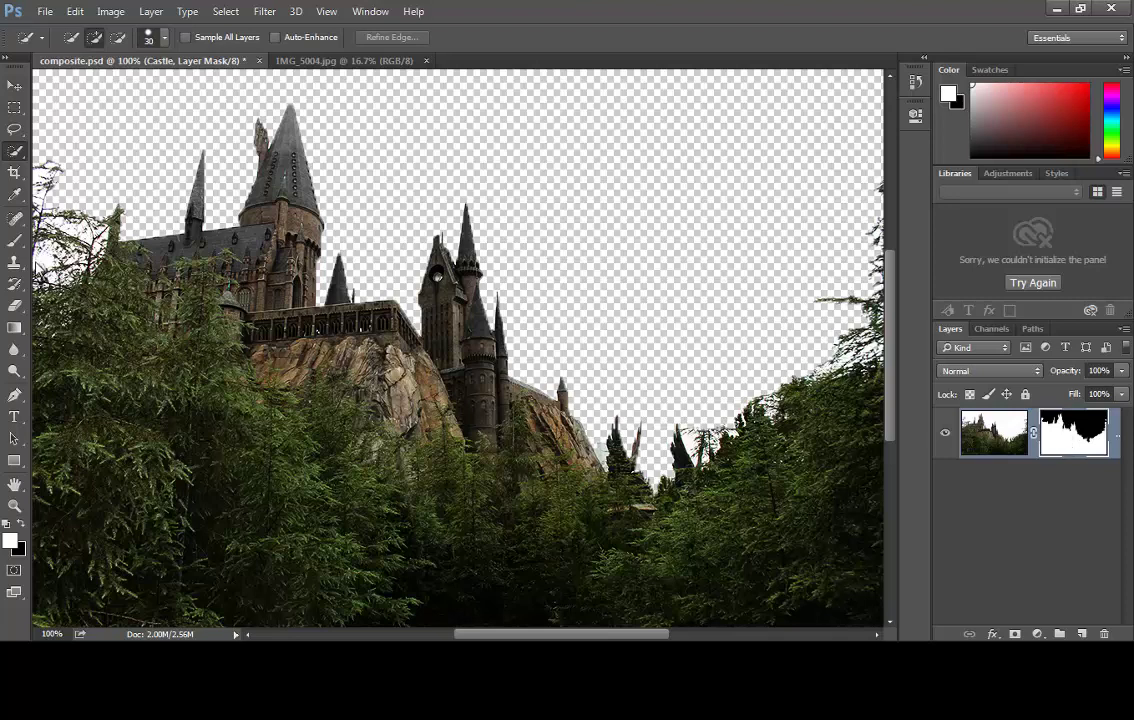
click(14, 243)
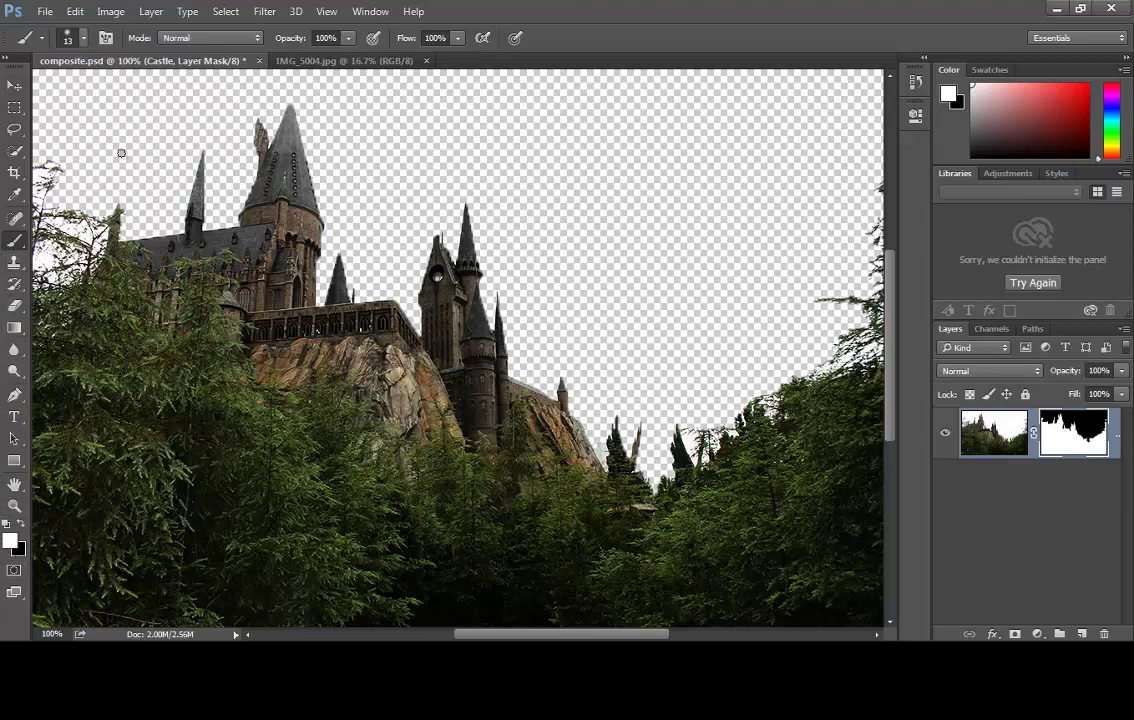
key(bracketright)
key(bracketright)
key(bracketright)
key(bracketright)
key(bracketright)
key(bracketright)
key(bracketright)
drag(604, 436, 556, 171)
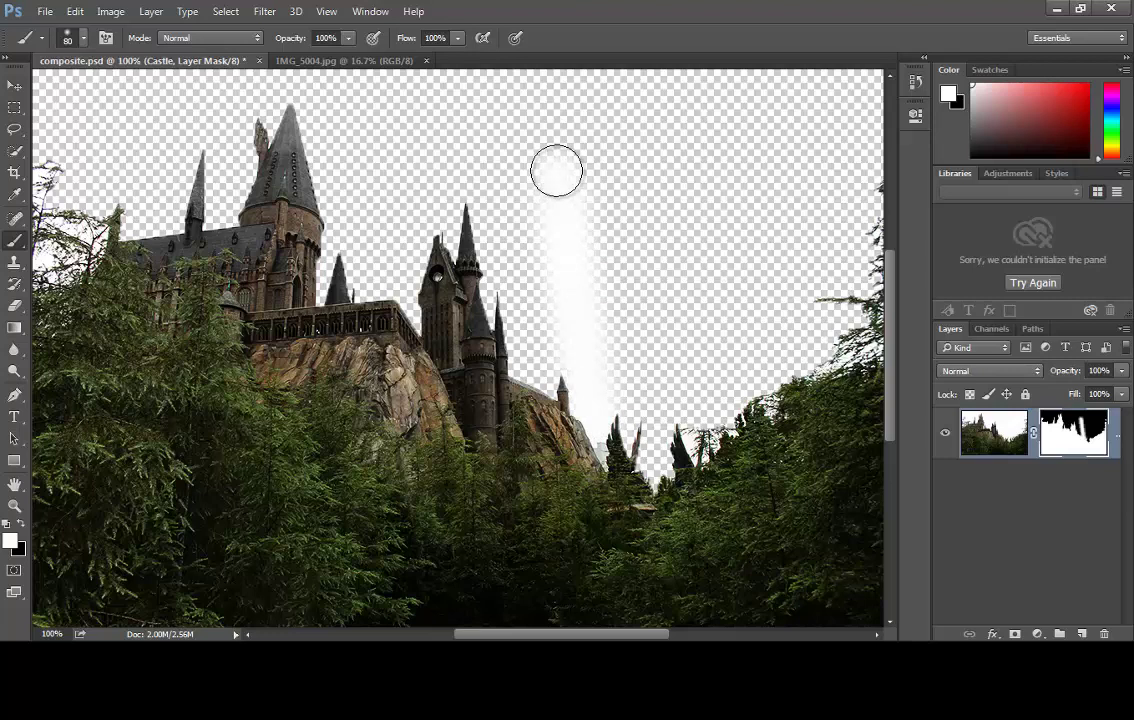
key(ctrl+z)
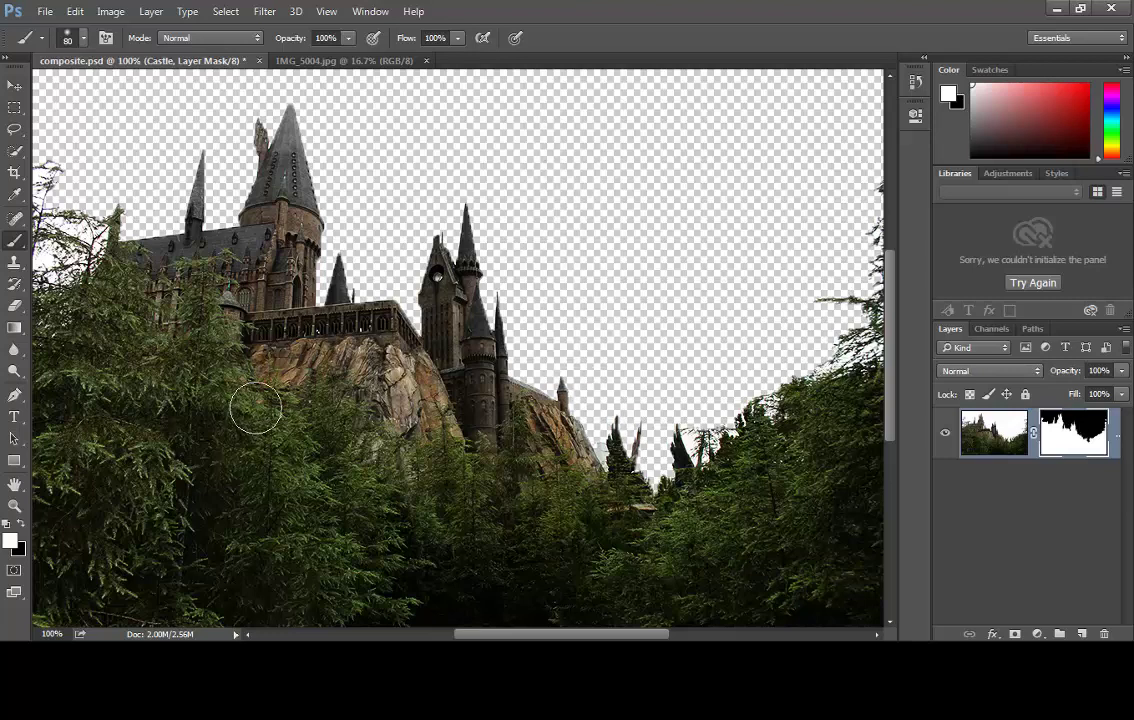
Step: Paint black on the layer mask with the 80 px soft brush to hide the clock tower and its neighbouring turrets
click(21, 524)
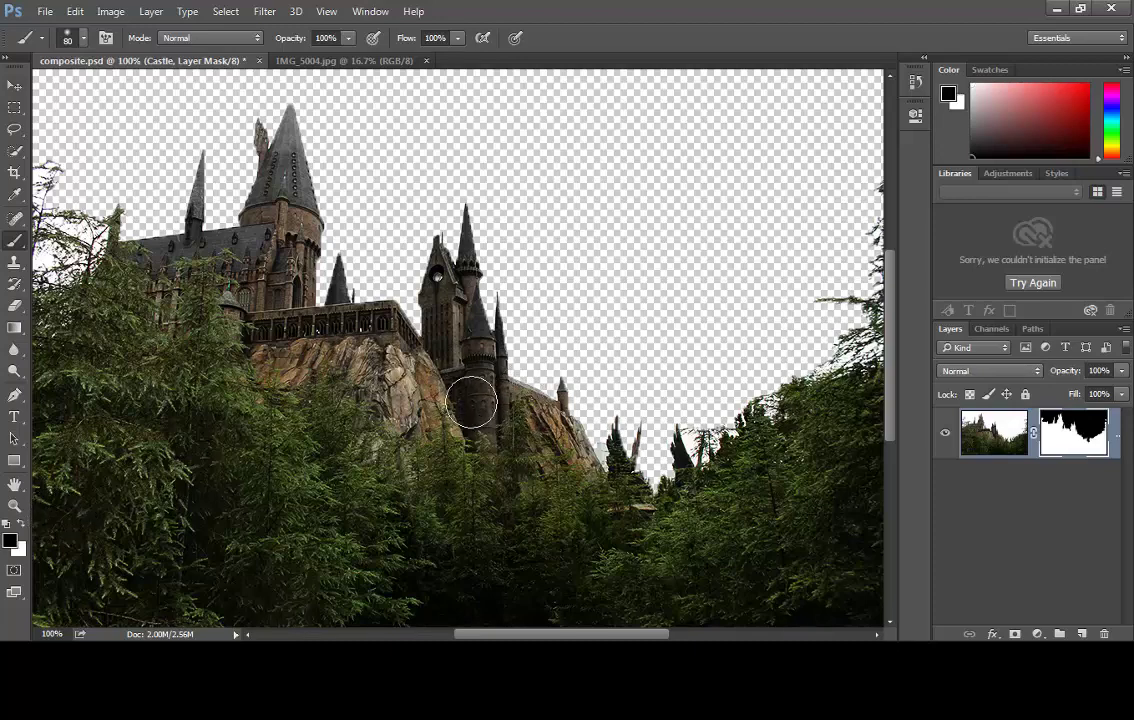
mouse_move(486, 398)
mouse_down()
mouse_move(448, 222)
mouse_move(455, 206)
mouse_move(436, 263)
mouse_move(453, 330)
mouse_move(487, 372)
mouse_move(502, 366)
mouse_move(458, 233)
mouse_up()
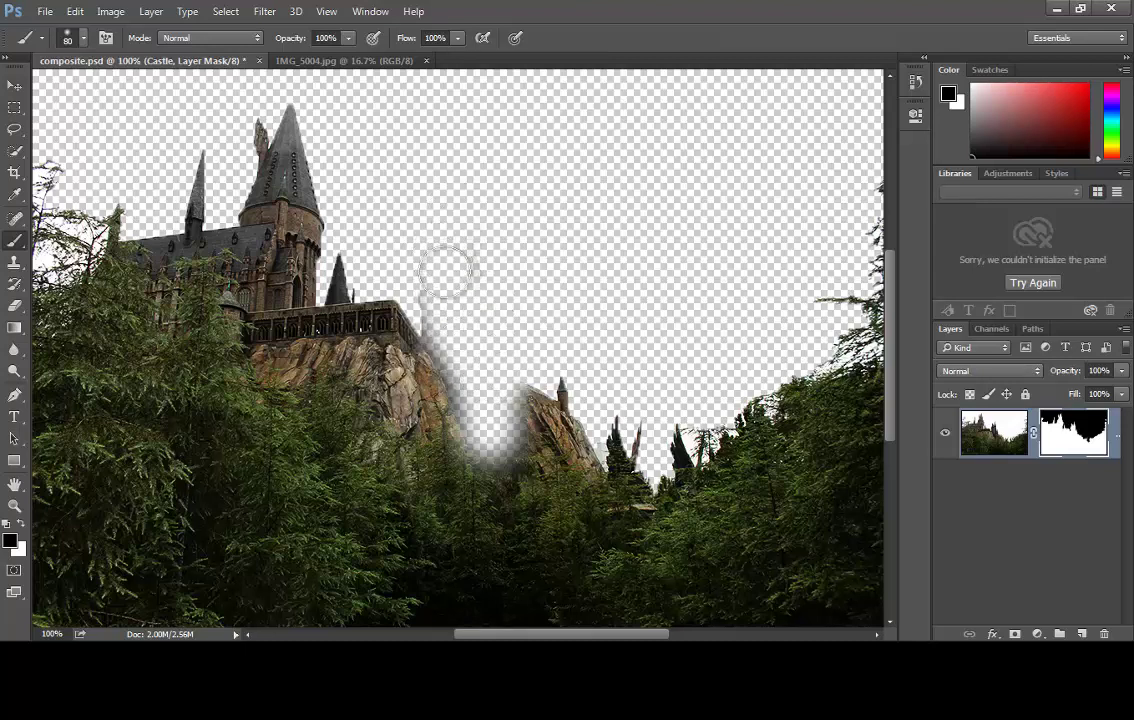
mouse_move(447, 341)
mouse_down()
mouse_move(405, 320)
mouse_move(437, 396)
mouse_up()
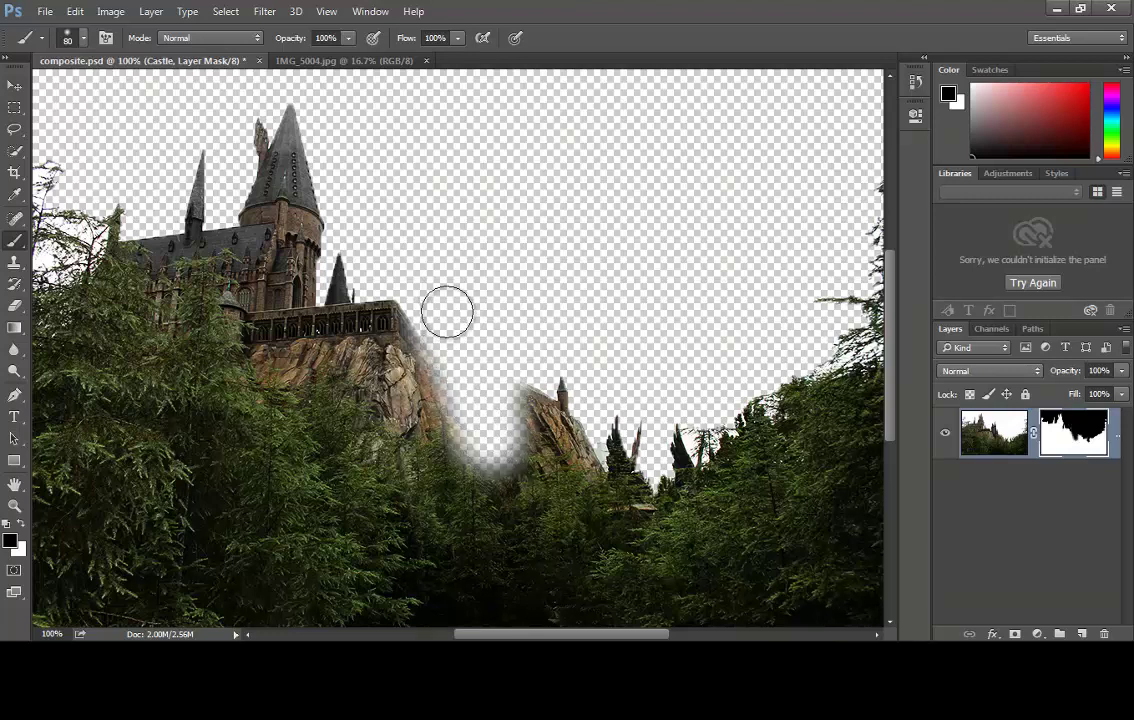
Step: Harden the brush edge and paint a vertical black stroke on the mask through the stone balustrade and cliff
click(77, 36)
drag(89, 133, 199, 132)
drag(358, 320, 358, 490)
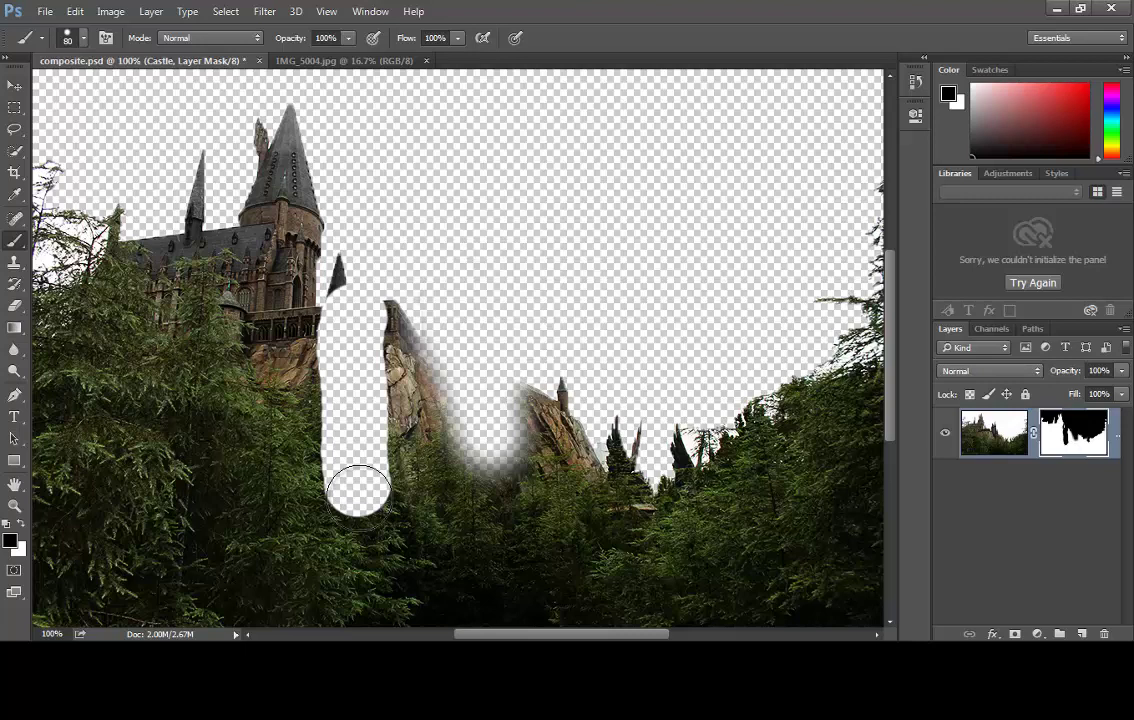
Step: Undo all the black brush strokes on the Castle layer's mask
key(ctrl+z)
click(75, 12)
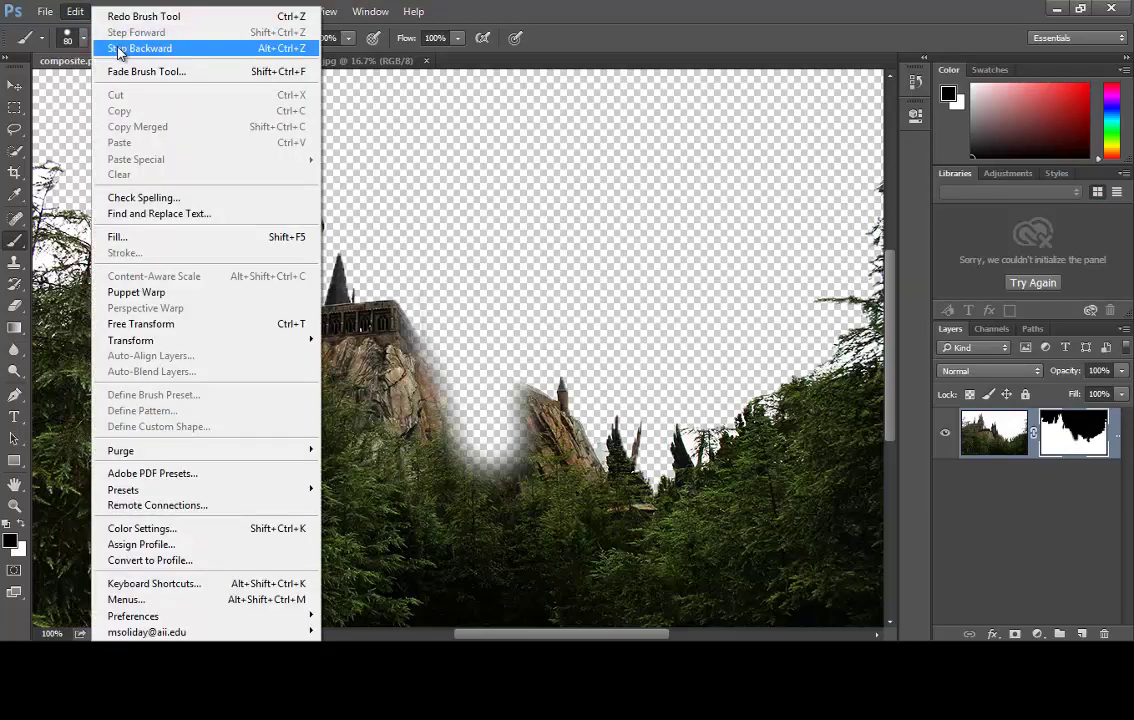
click(118, 49)
key(ctrl+alt+z)
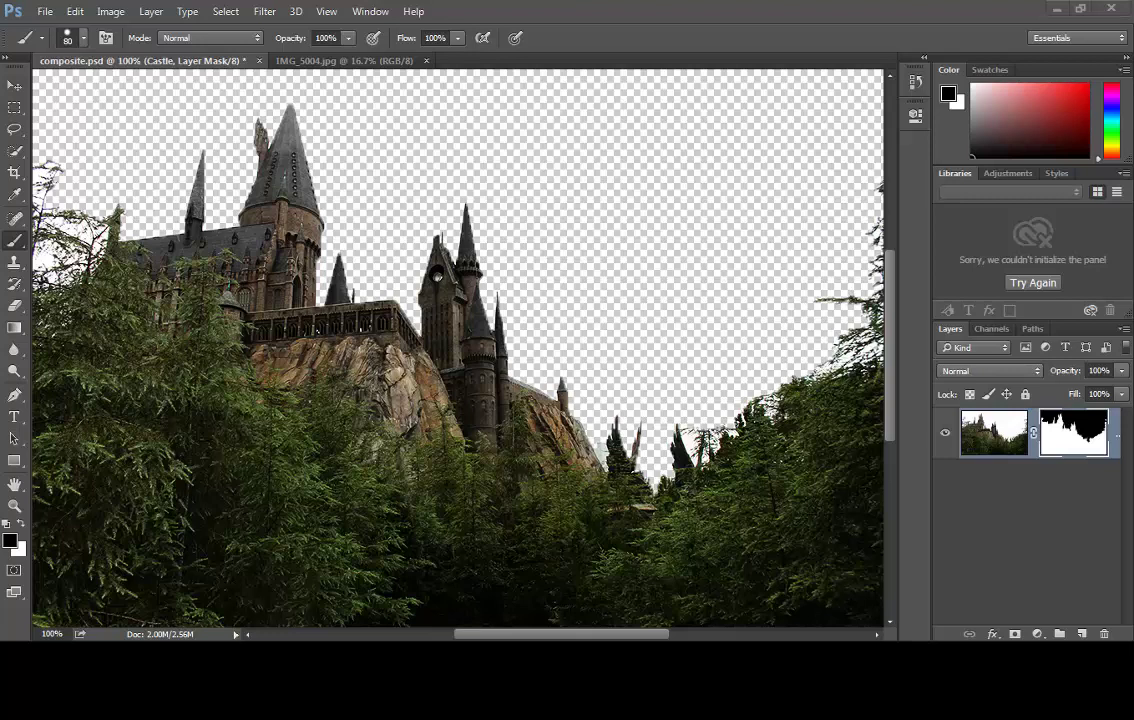
Step: Draw a horizontal black-to-white linear gradient on the Castle layer's mask, fading the image in from left to right
click(15, 335)
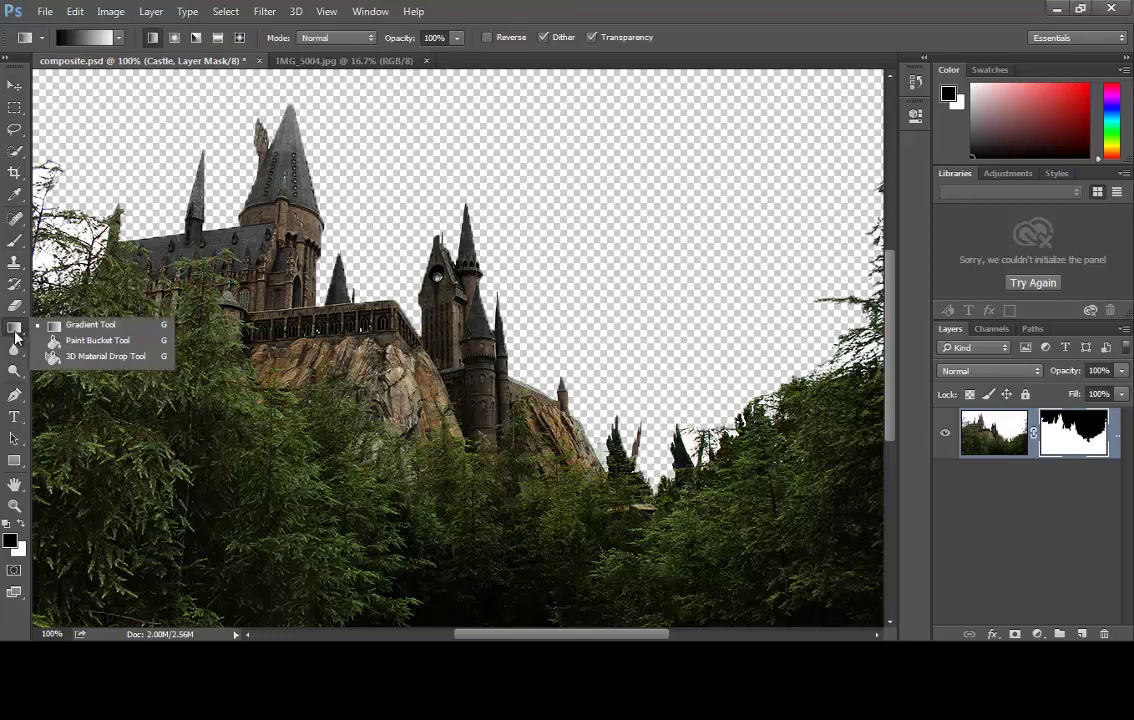
click(60, 325)
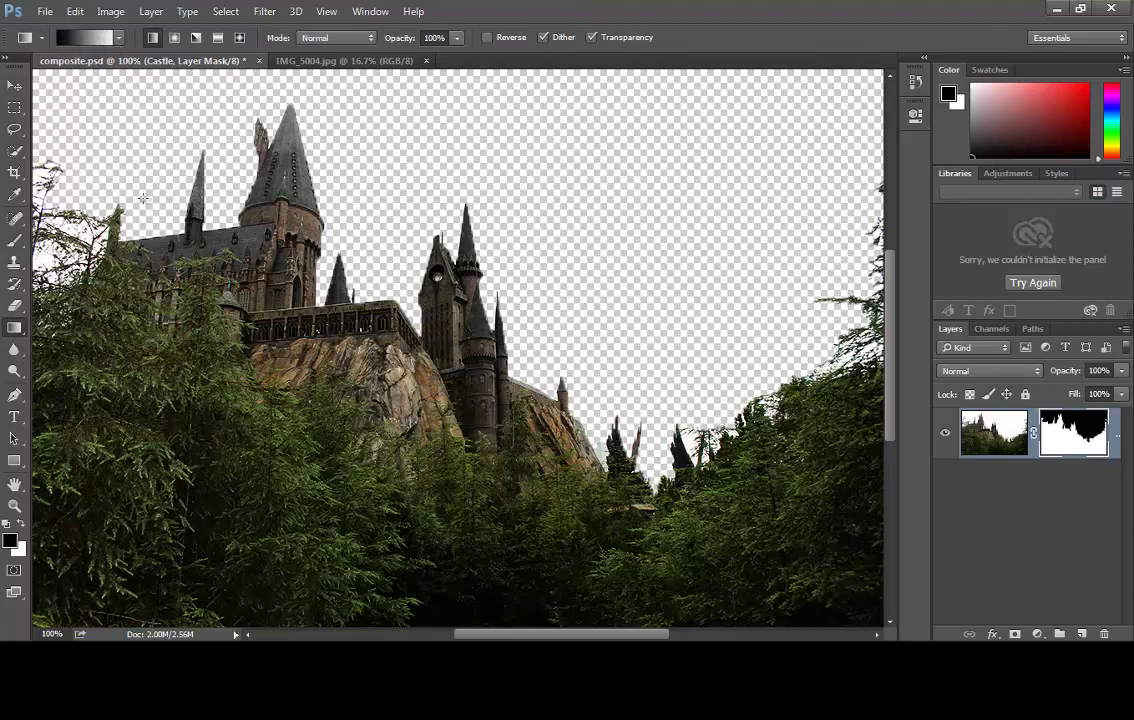
drag(70, 395, 760, 392)
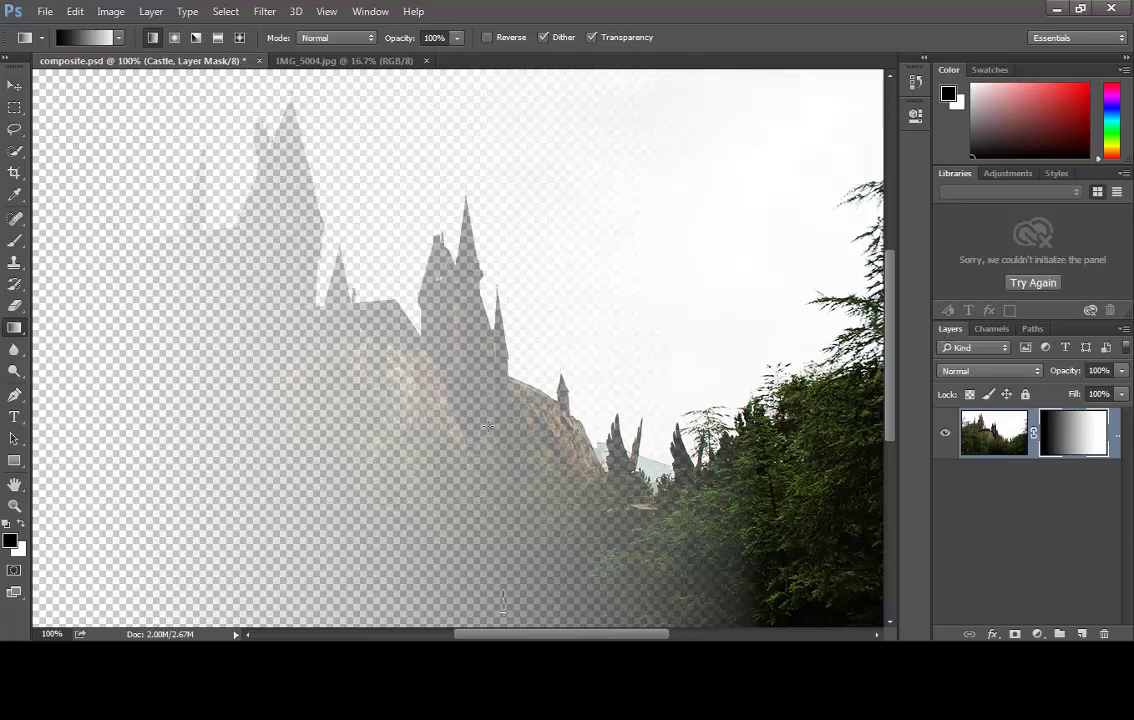
Step: Draw a vertical black-to-white linear gradient on the Castle layer's mask, fading the image in from the bottom upwards
drag(503, 612, 486, 416)
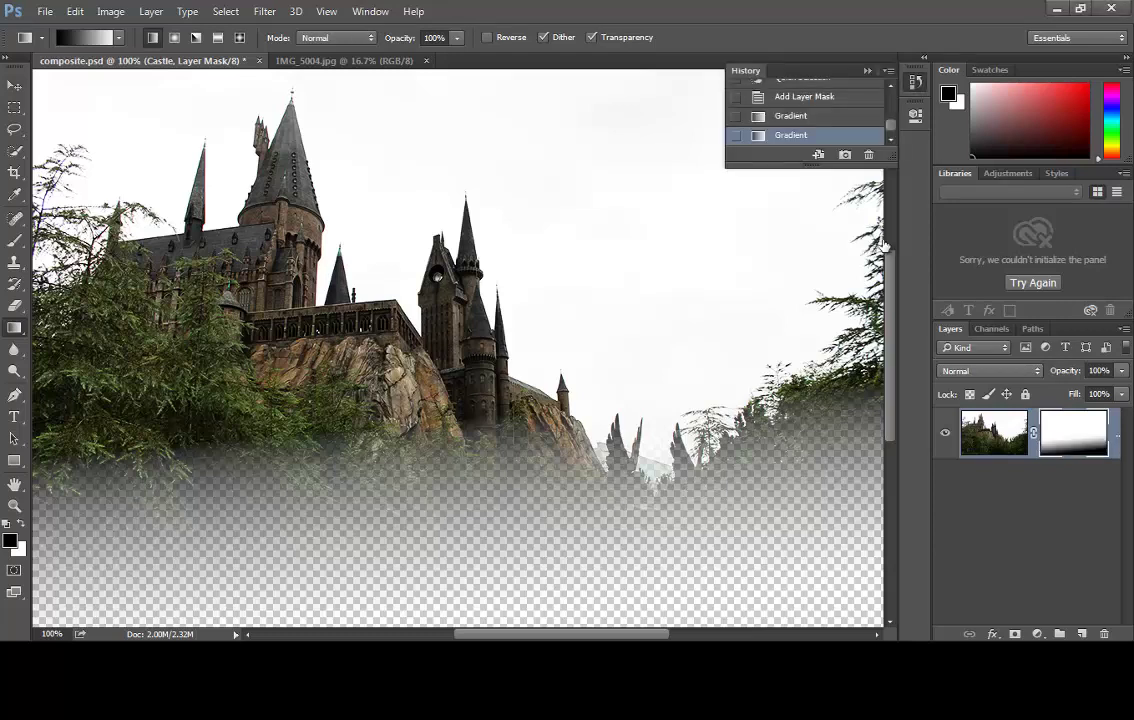
Step: Undo both gradients on the Castle layer's mask and collapse the history list
key(ctrl+alt+z)
key(ctrl+alt+z)
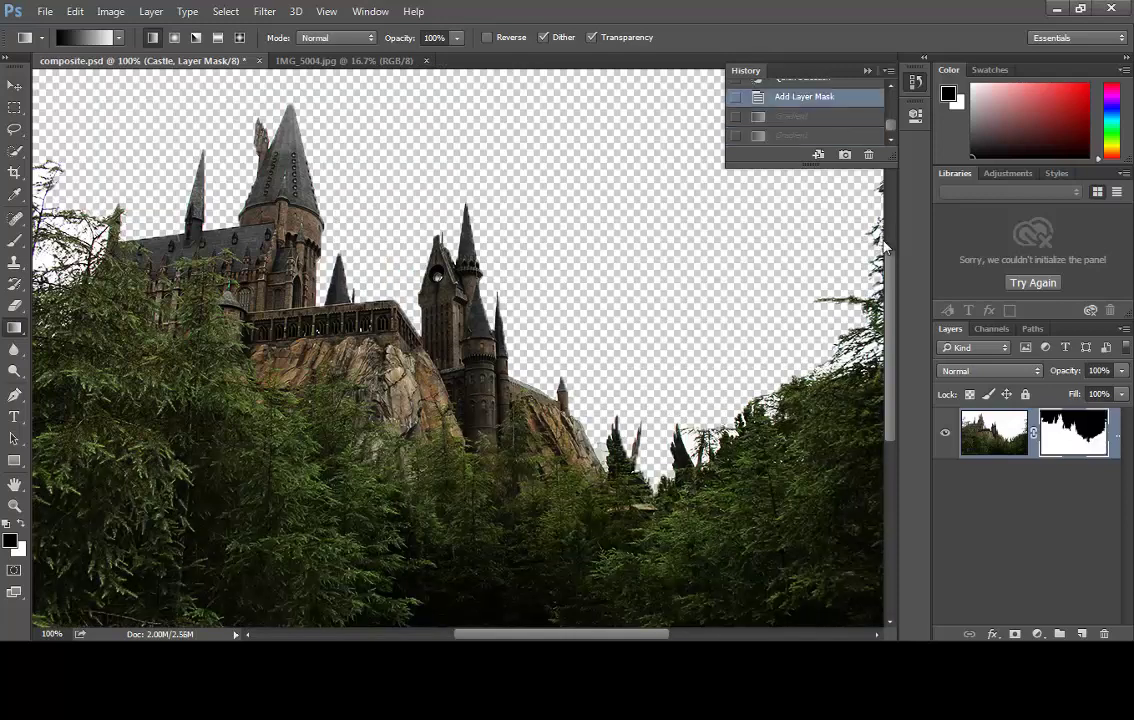
click(915, 80)
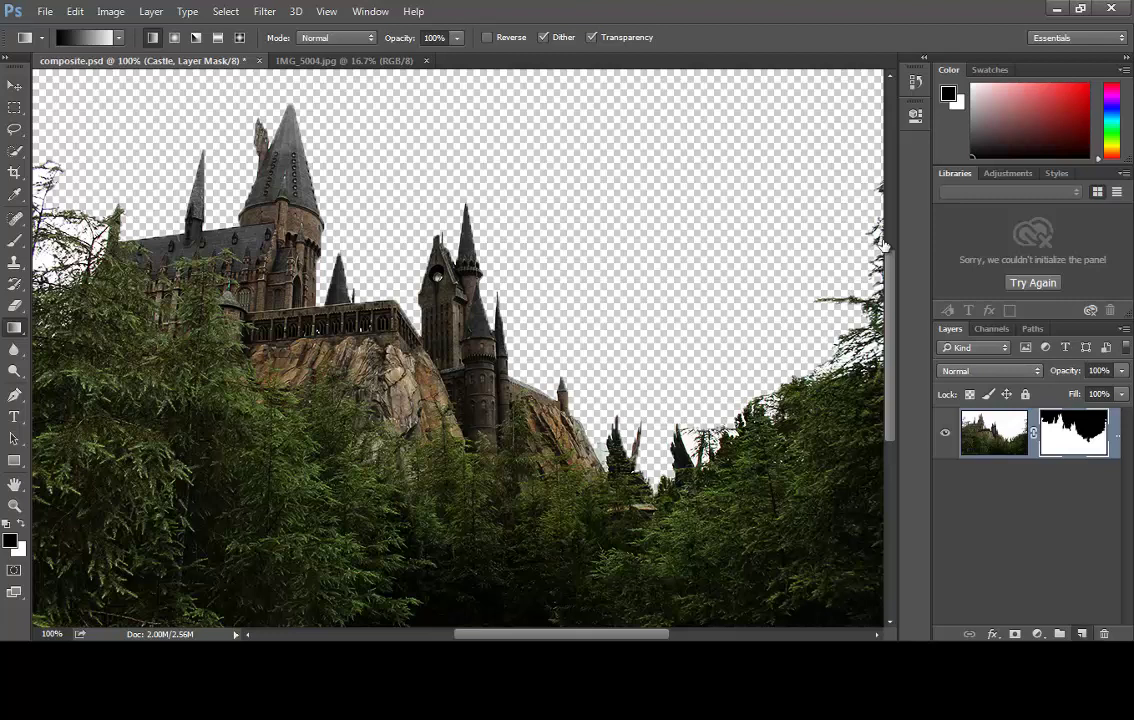
Step: Create a new layer beneath the Castle layer and name it Sky
key(ctrl+shift+alt+n)
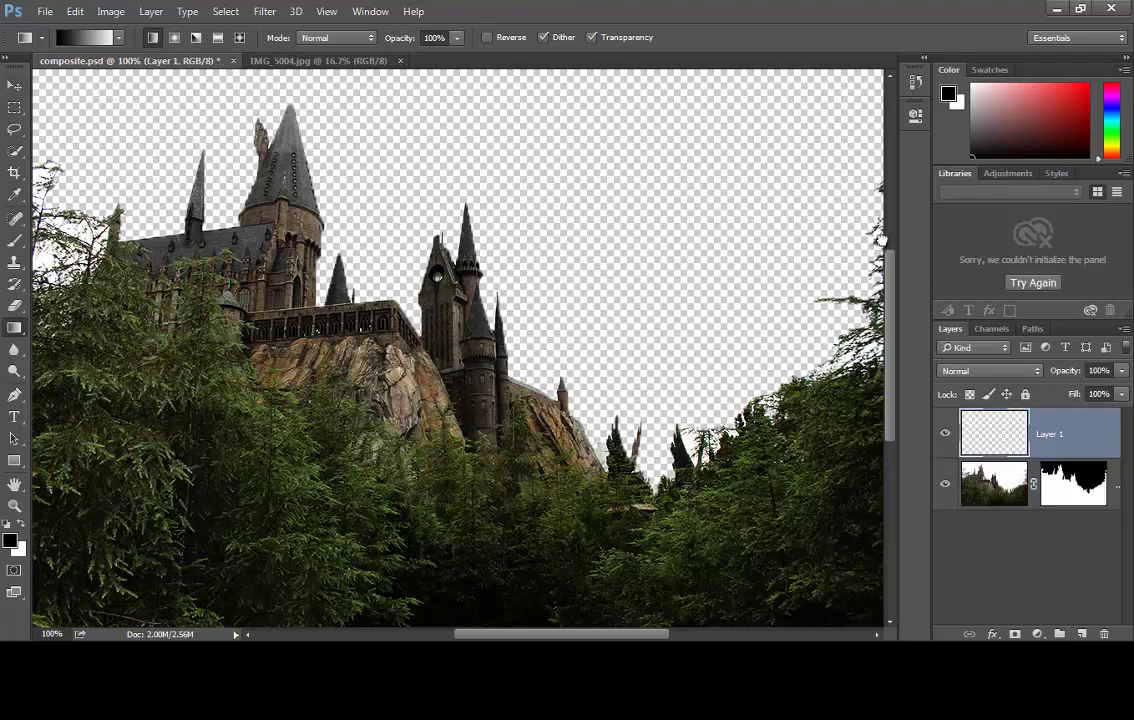
key(ctrl+bracketleft)
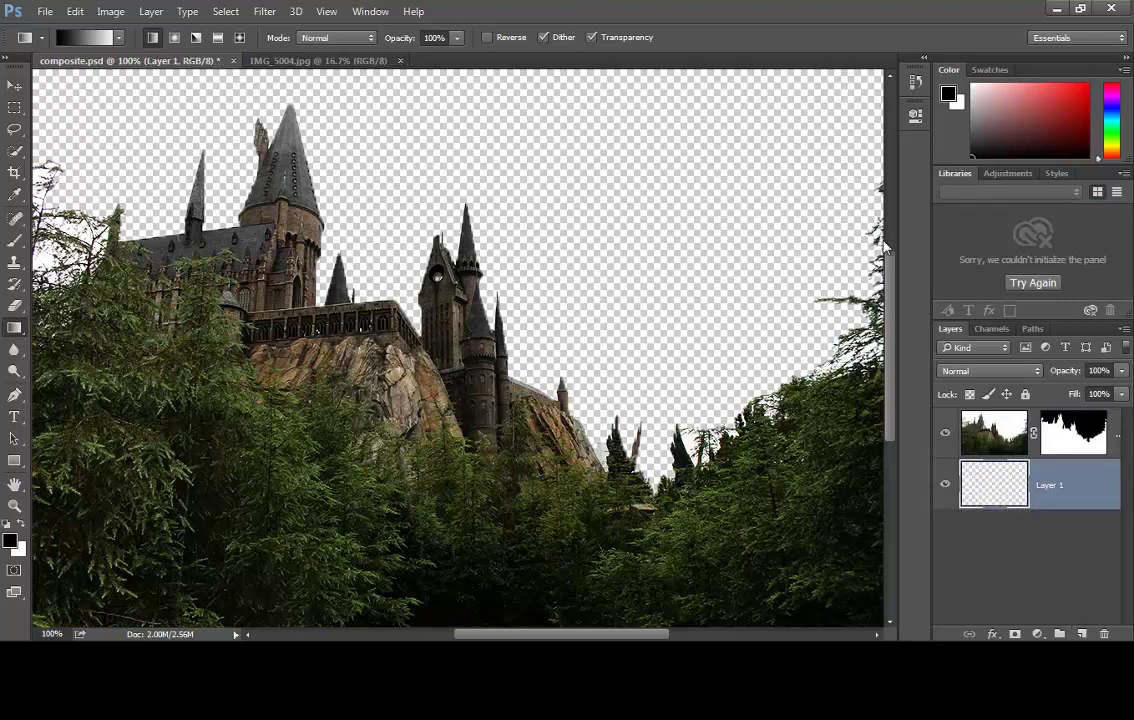
key(F2)
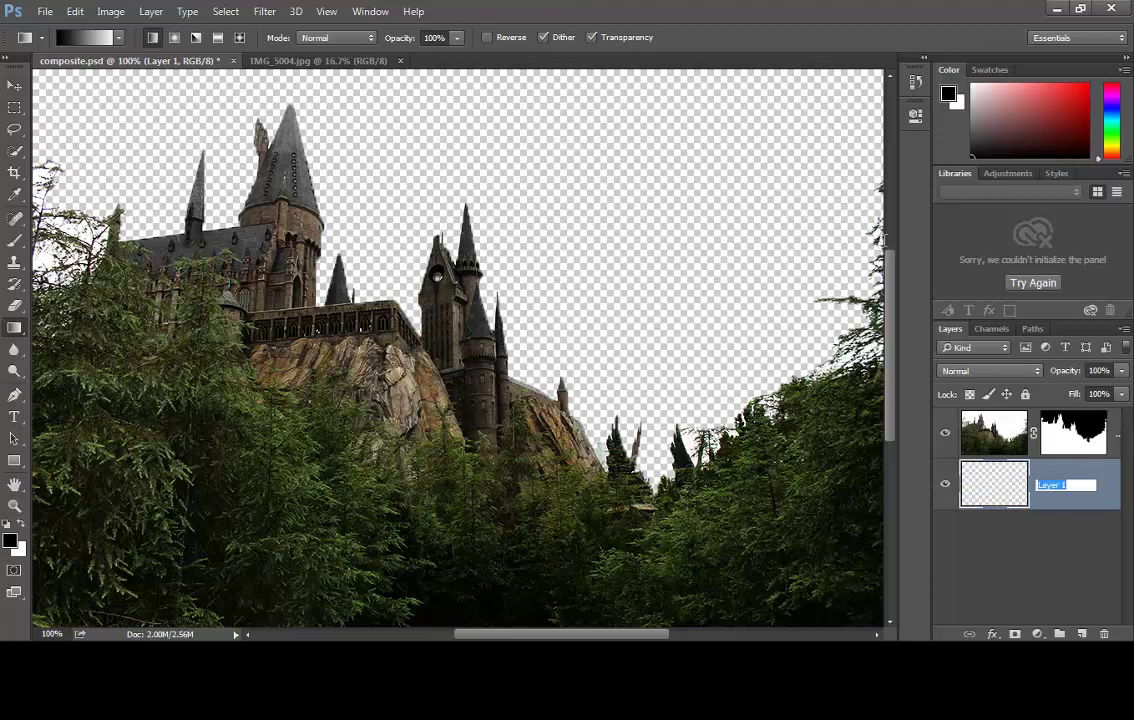
text(Sky)
key(Return)
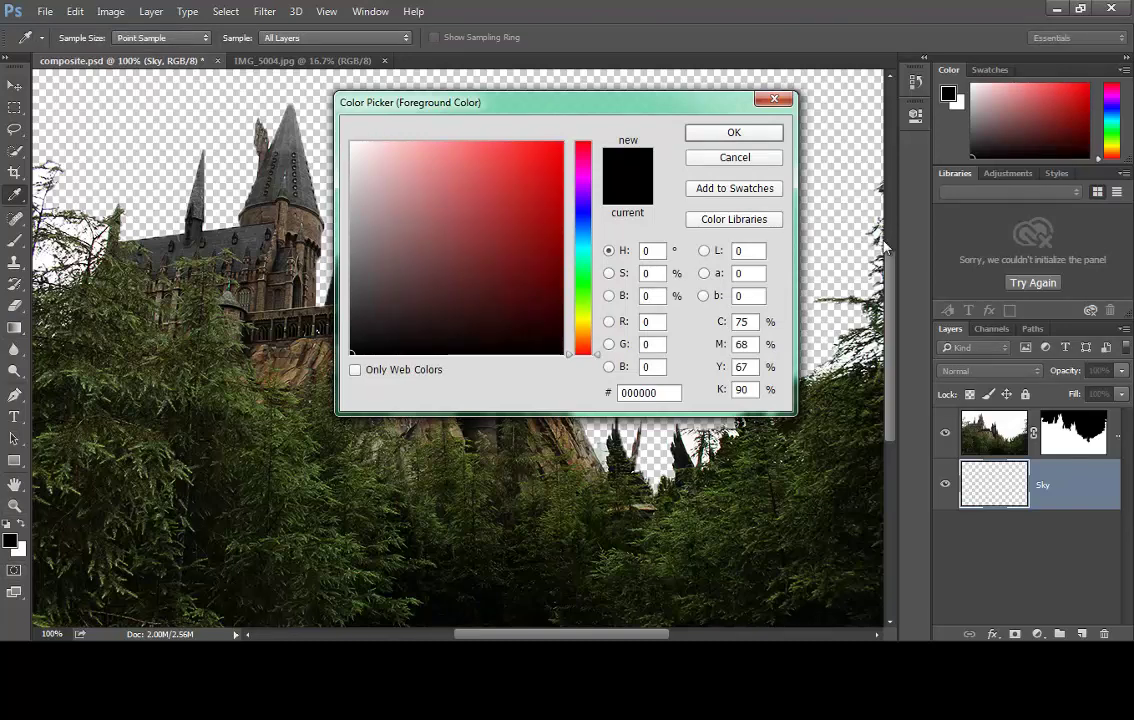
Step: Set the foreground colour to the light blue 6fafd7
drag(583, 354, 583, 234)
click(453, 175)
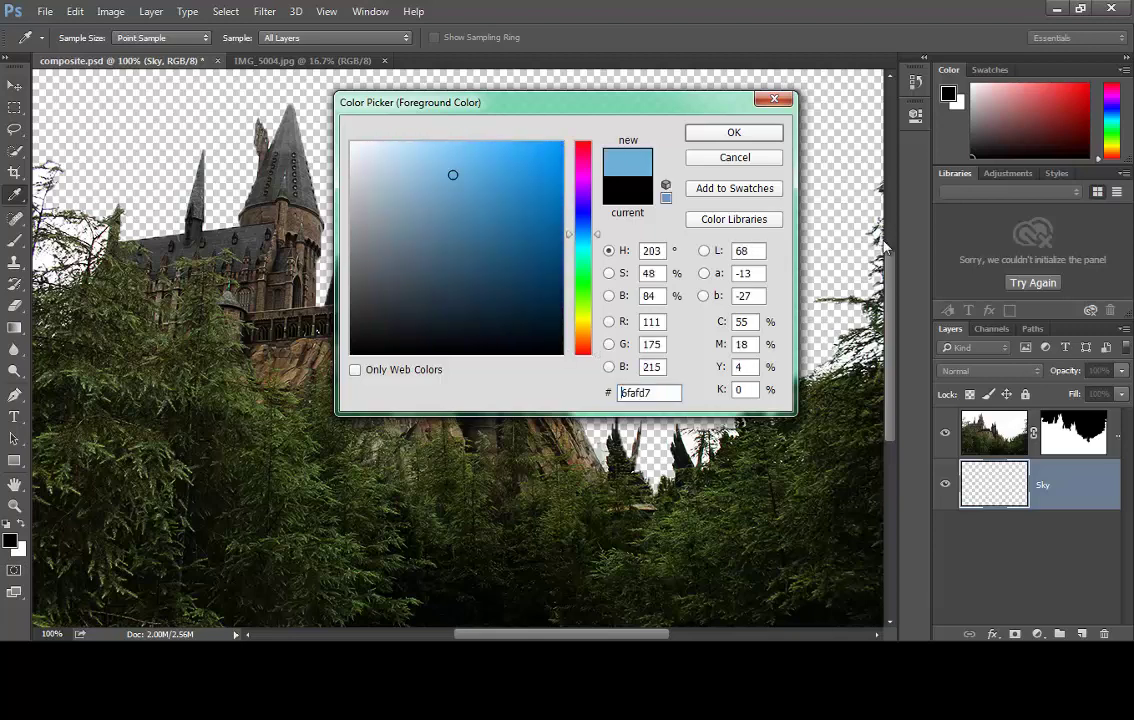
key(Return)
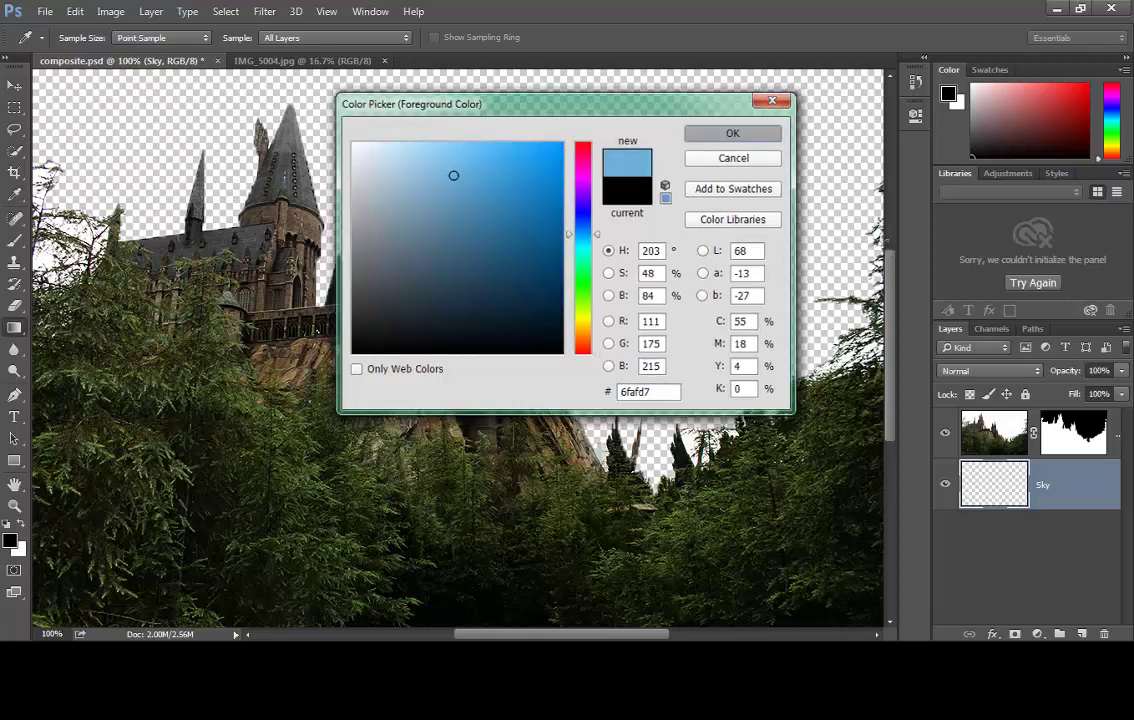
Step: Fill the Sky layer with blue and white clouds using the Clouds render filter
key(alt+t)
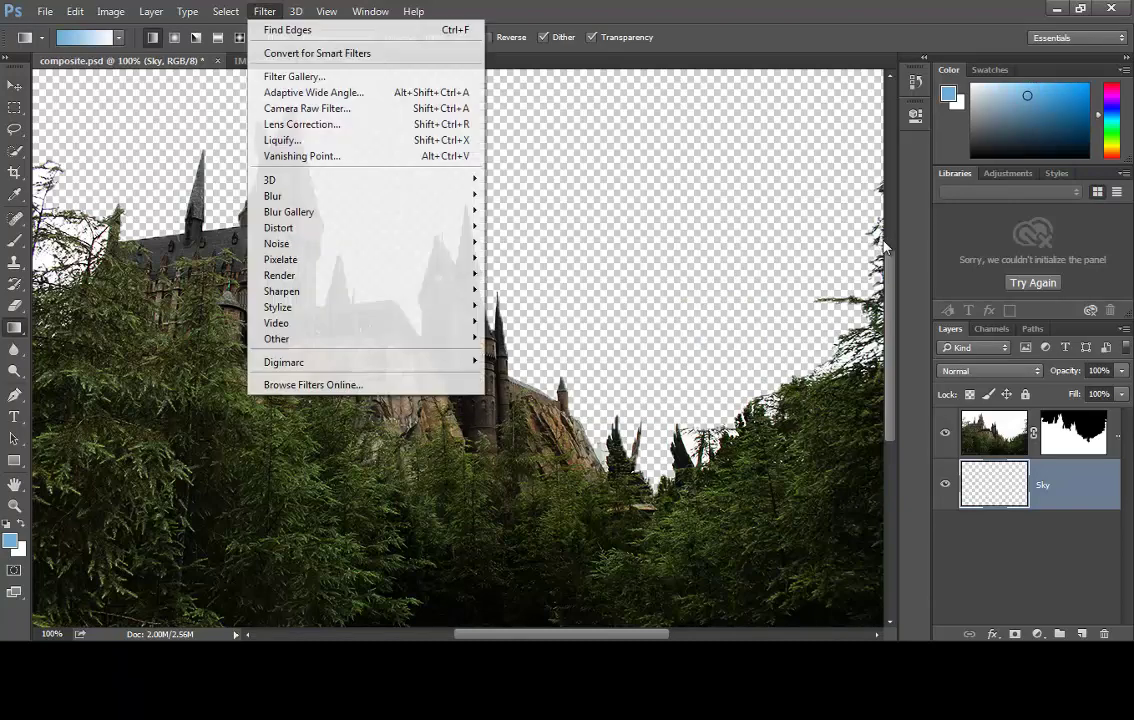
key(r)
key(v)
key(Right)
key(Left)
key(s)
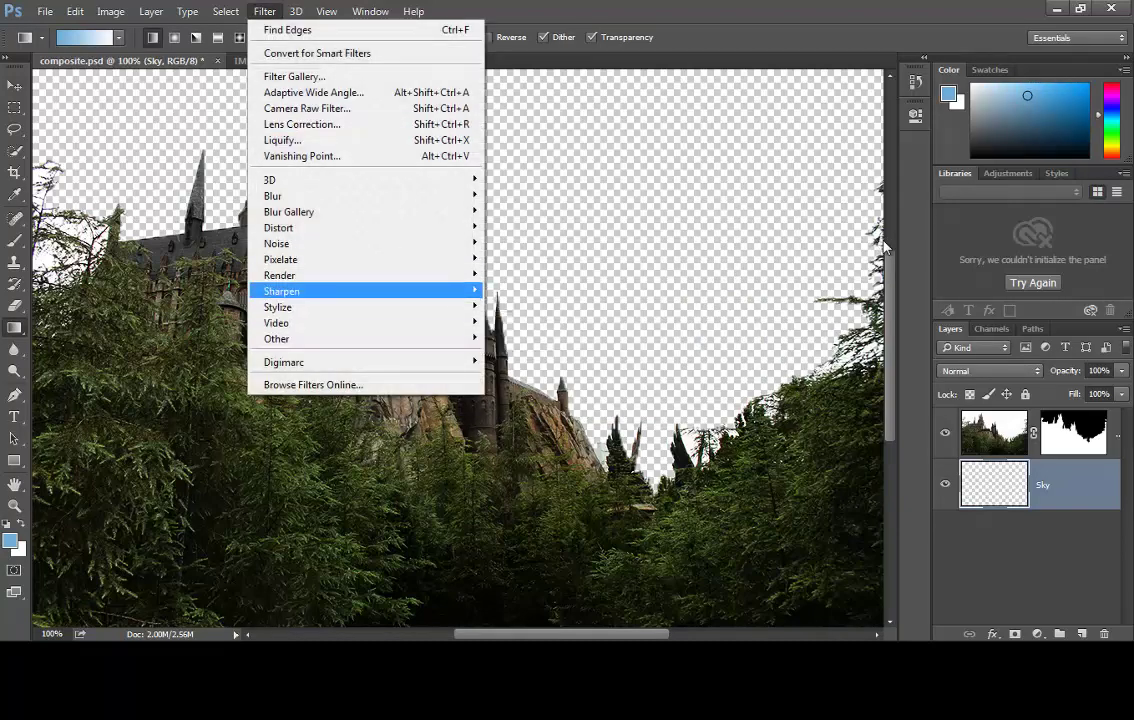
key(Down)
key(Right)
key(Left)
key(Up)
key(Right)
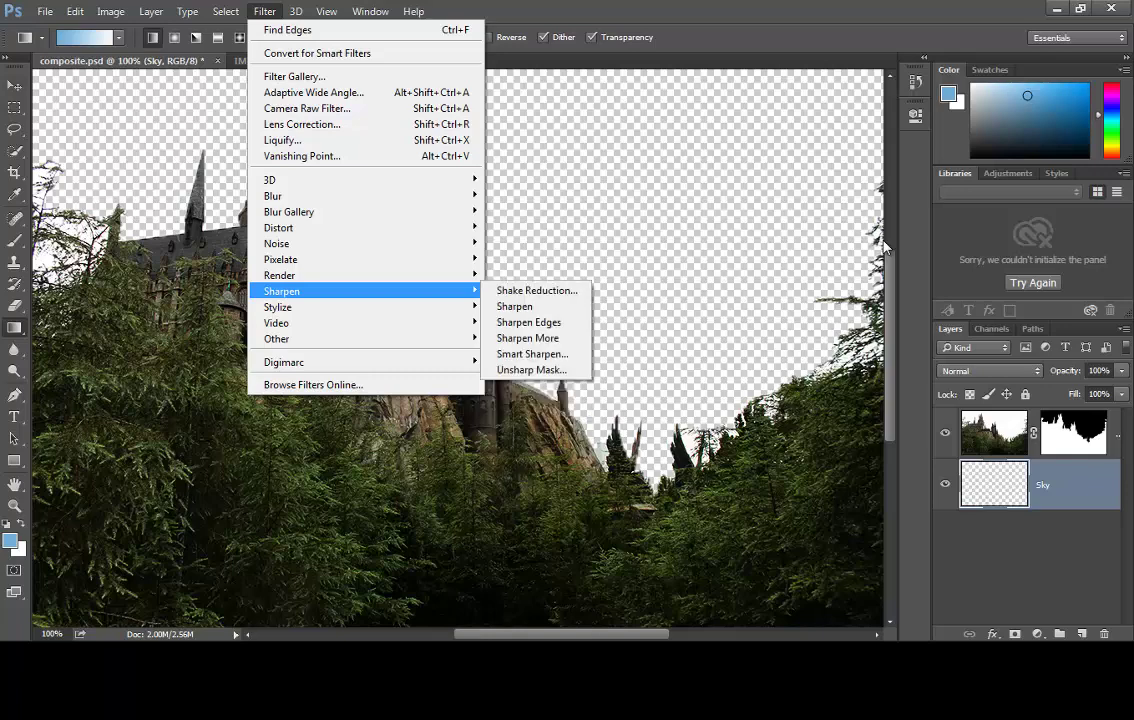
key(Up)
key(Right)
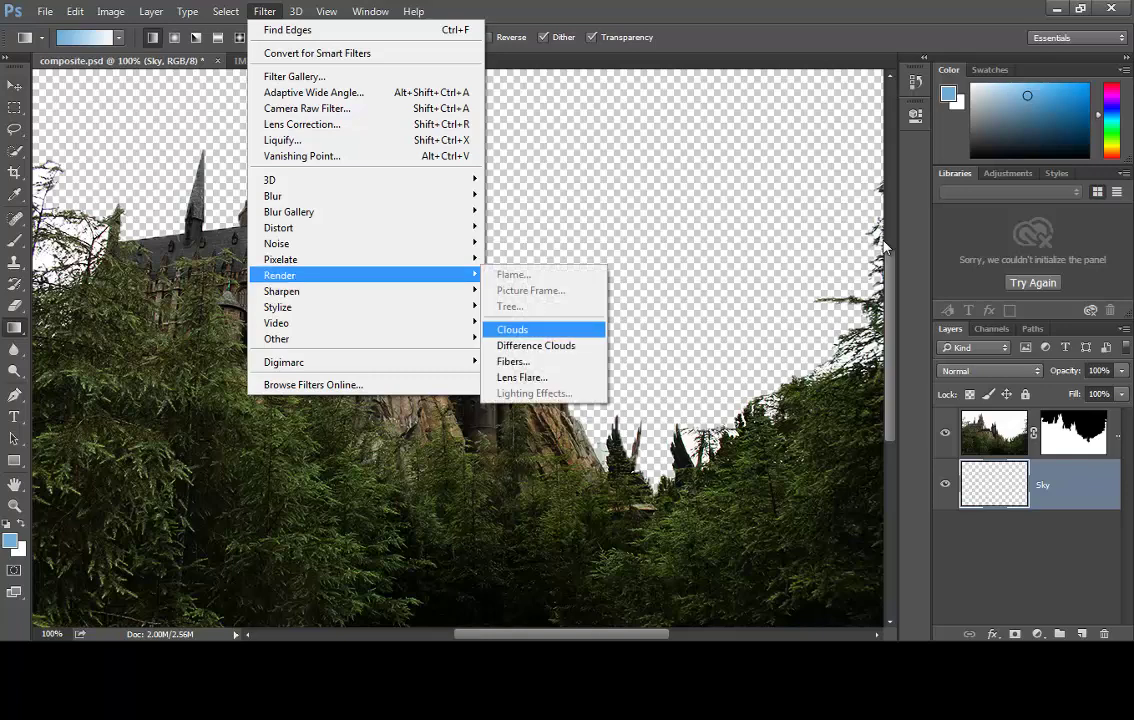
key(Return)
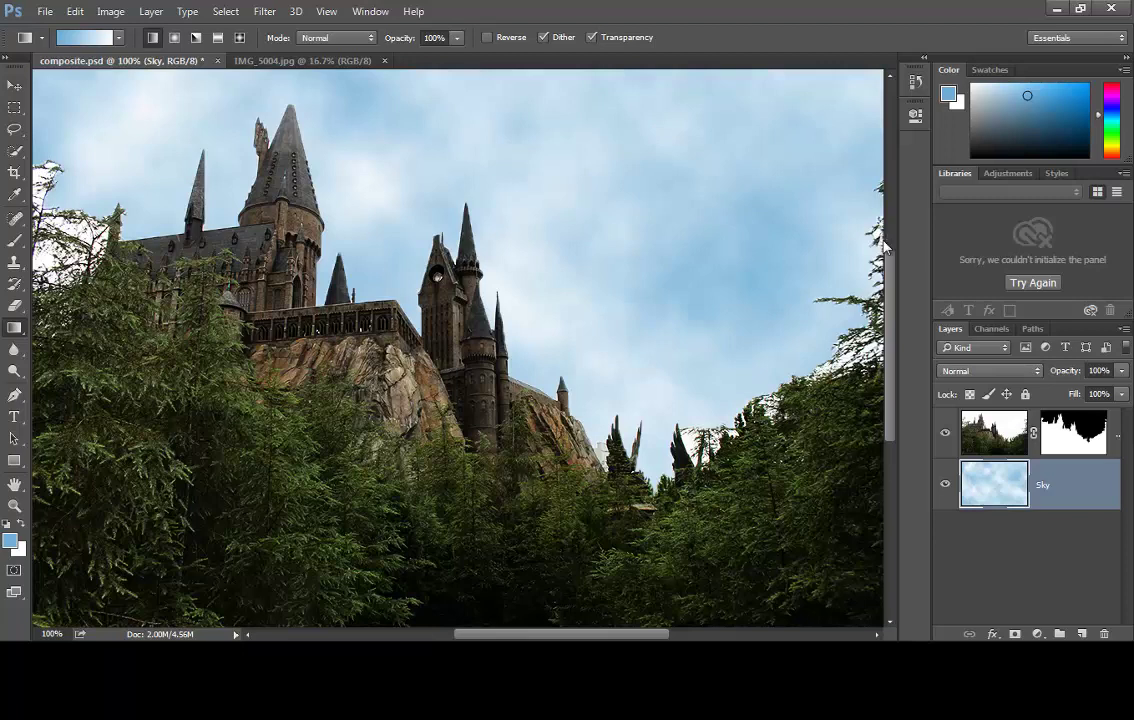
Step: Open Refine Mask for the Castle layer's mask with the Quick Selection tool active and set its view mode to On Black
key(alt+])
key(d)
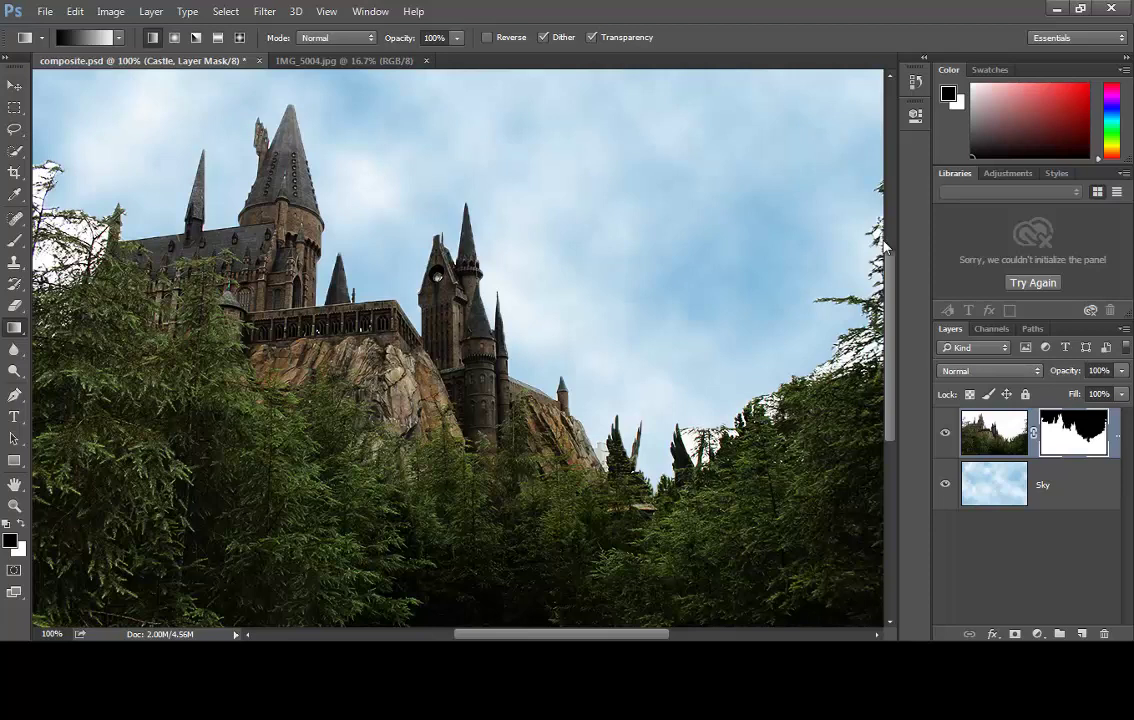
key(b)
key(w)
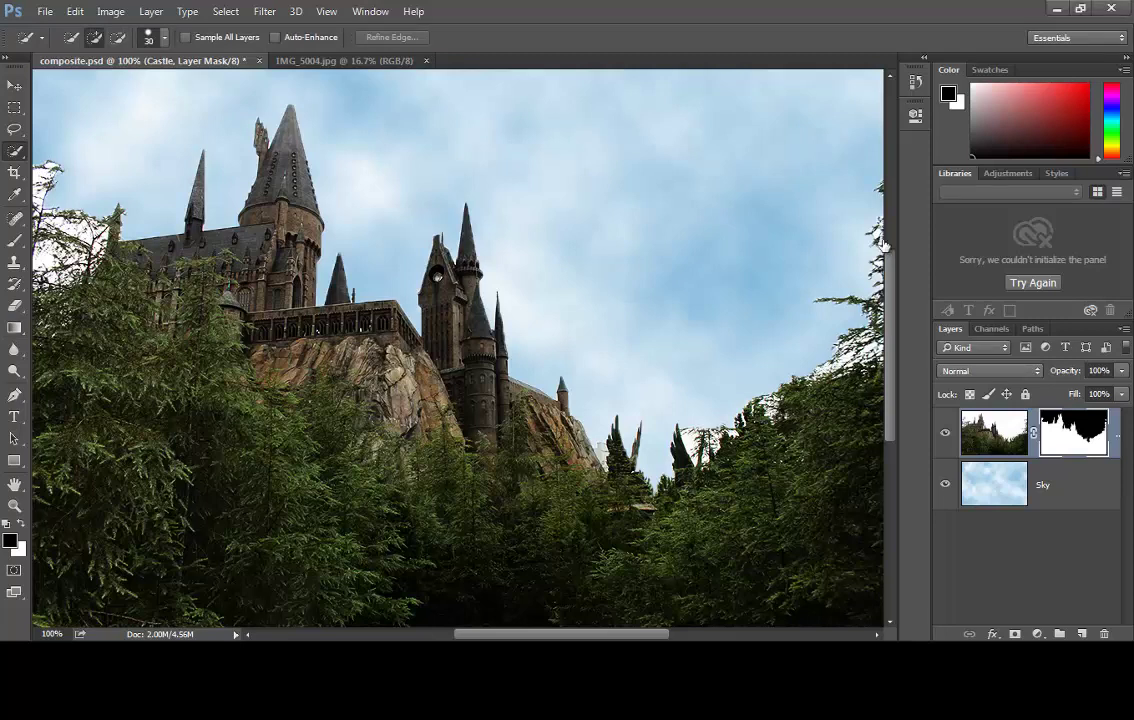
right_click(1073, 432)
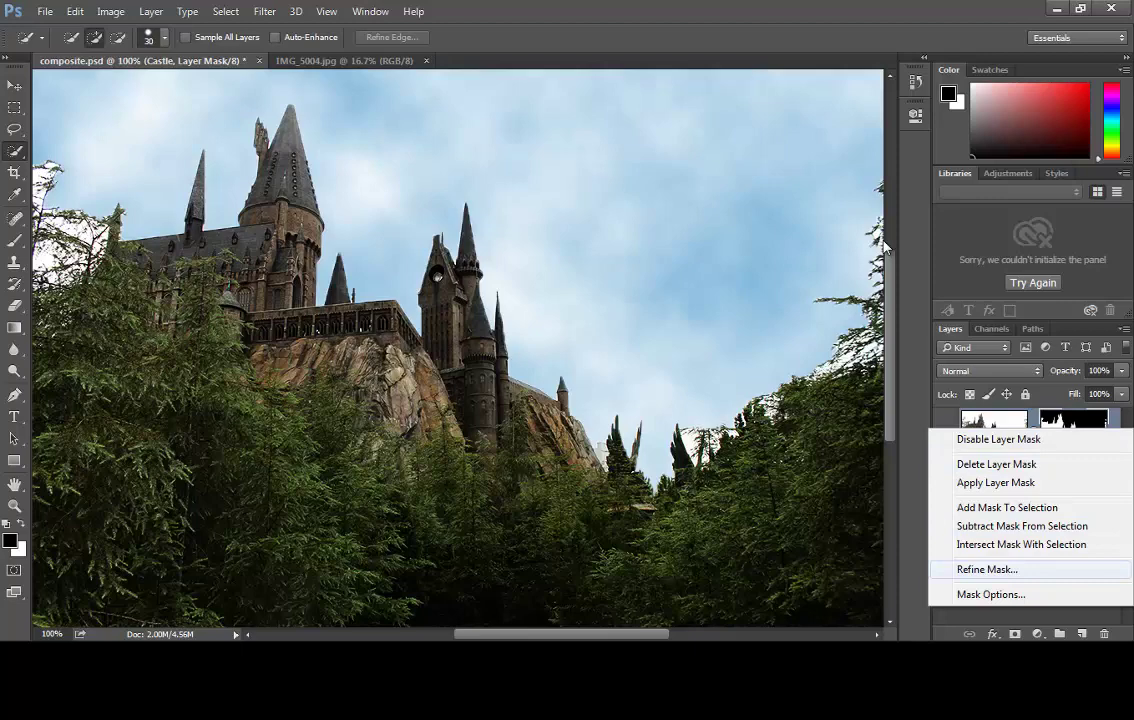
key(Return)
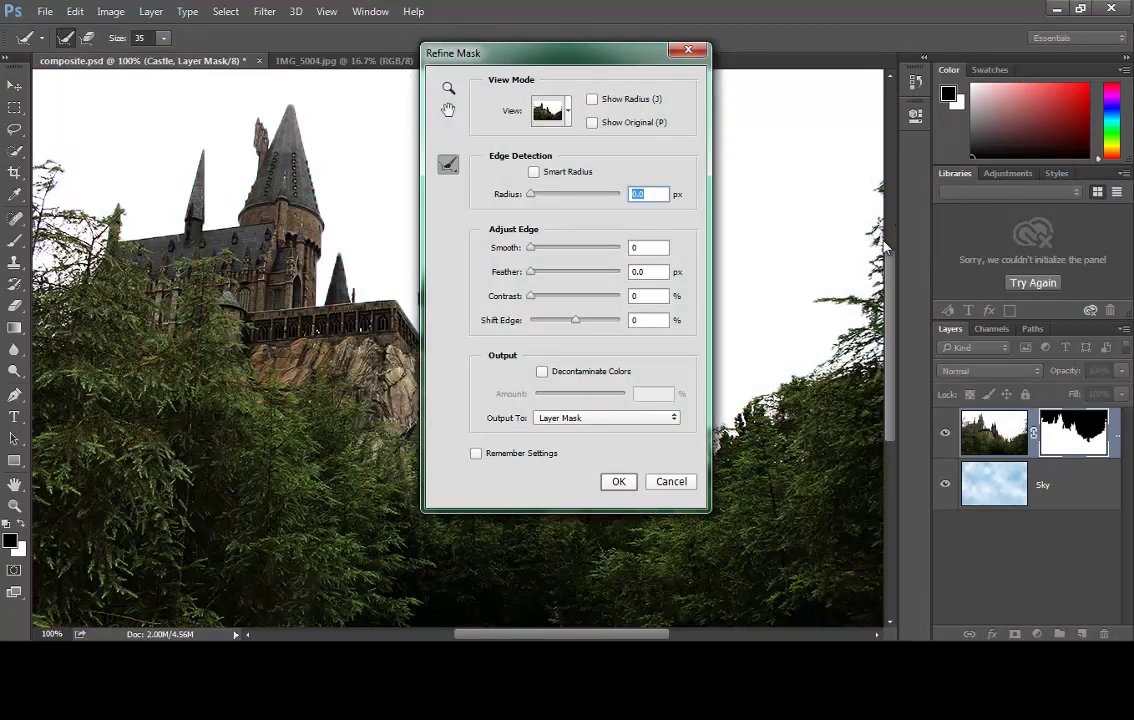
key(w)
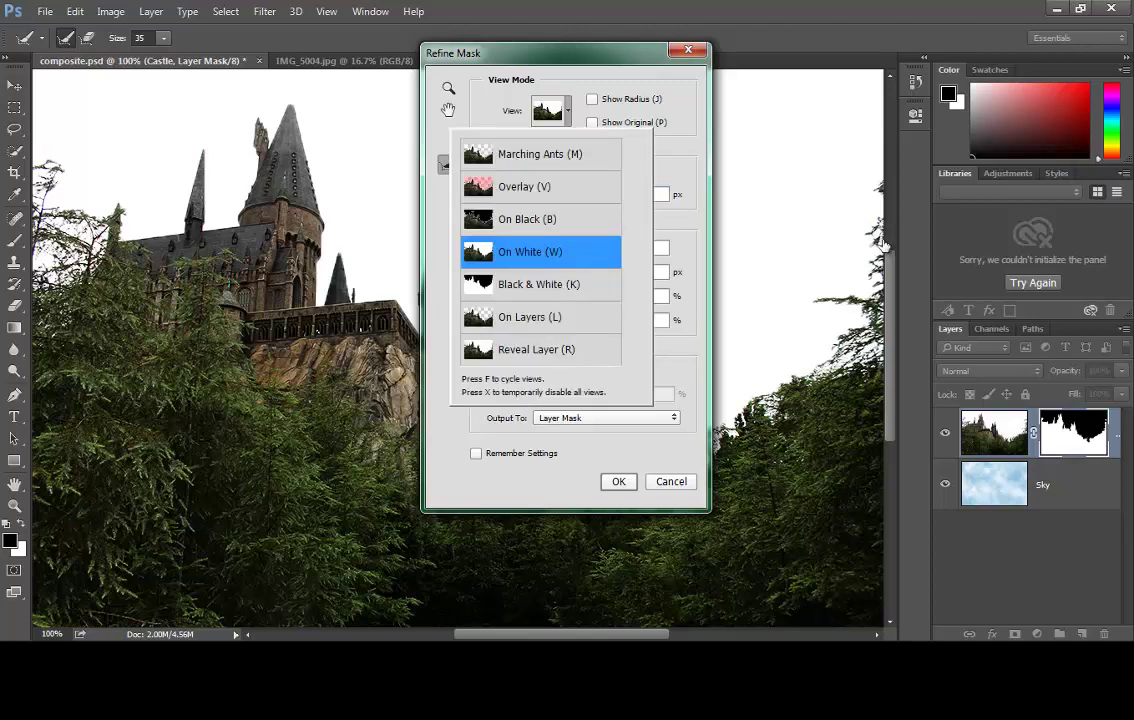
key(b)
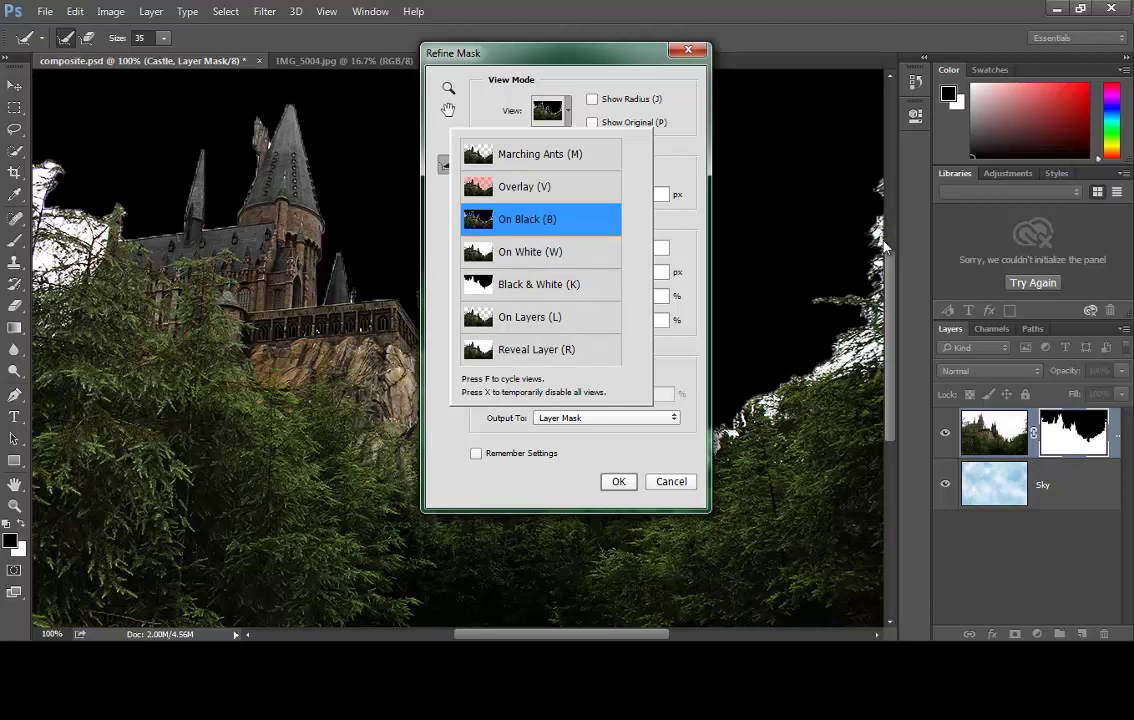
key(Escape)
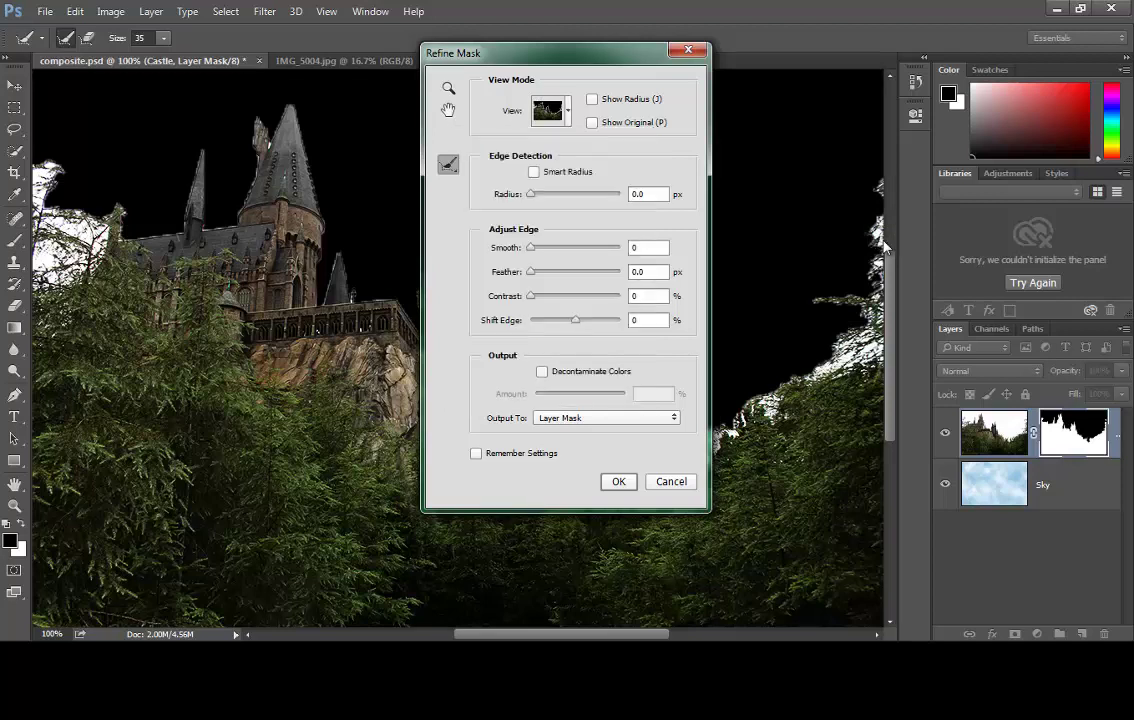
Step: Enable Smart Radius for the mask's edge detection and set the radius to 6.1 px
key(space)
key(Tab)
text(4.7)
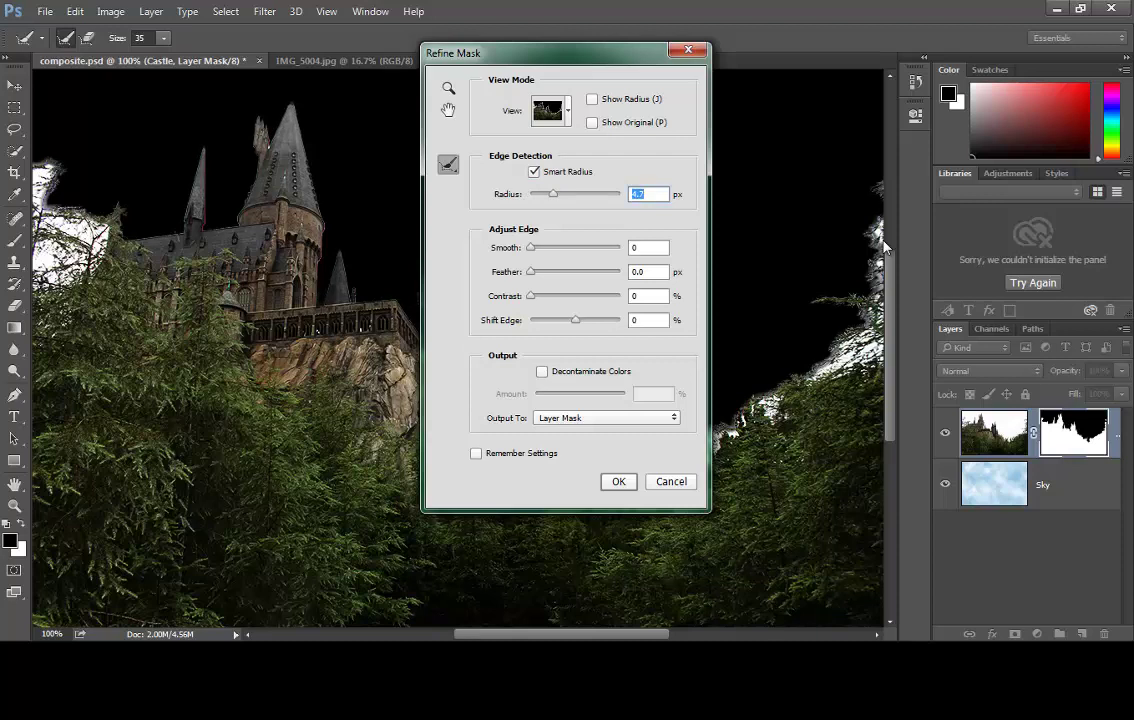
text(6.1)
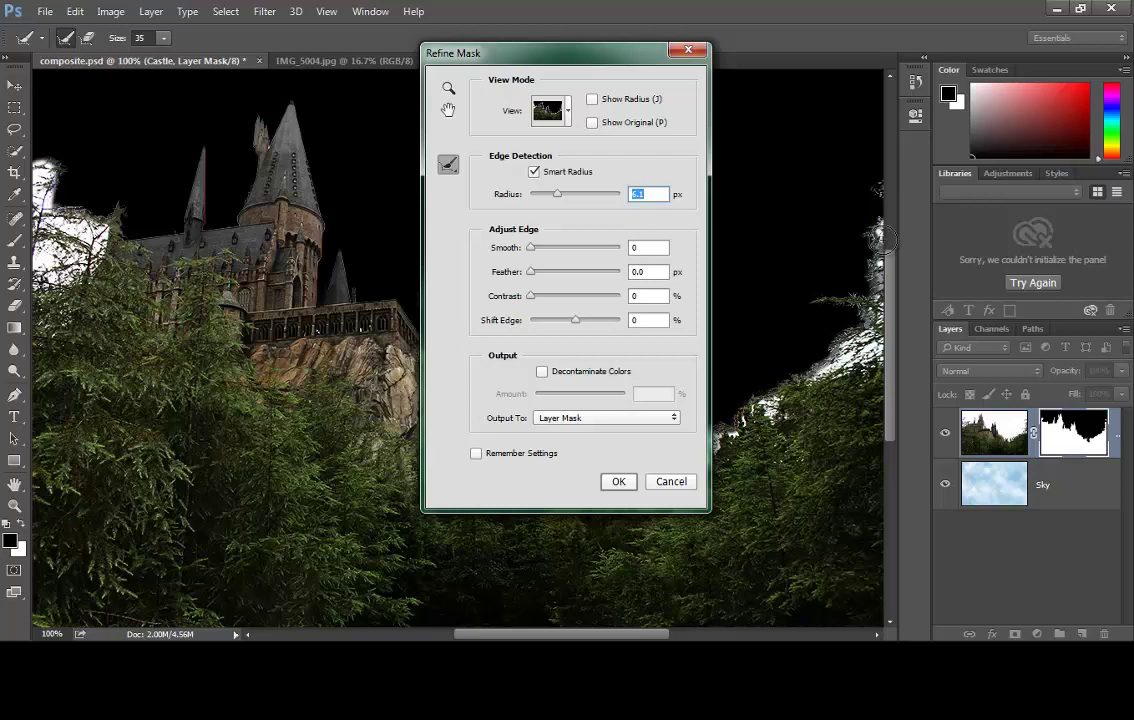
key(Tab)
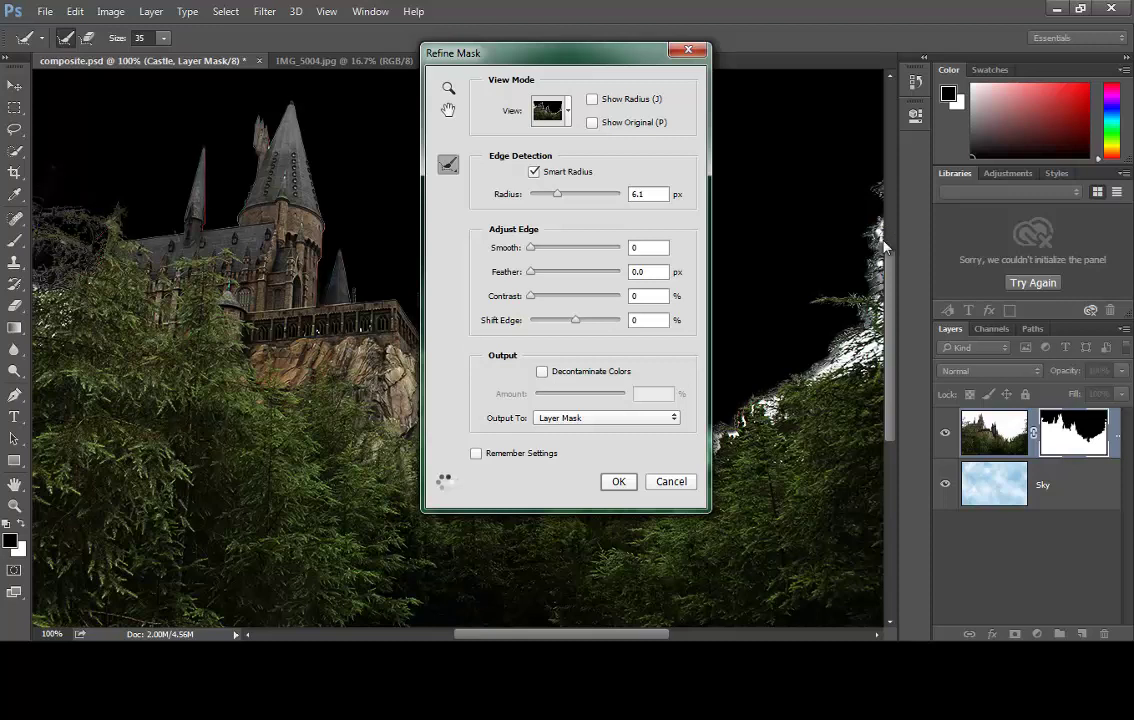
Step: Brush the Refine Radius tool over the white fringes along the tree edges and apply the refined mask
drag(500, 52, 332, 102)
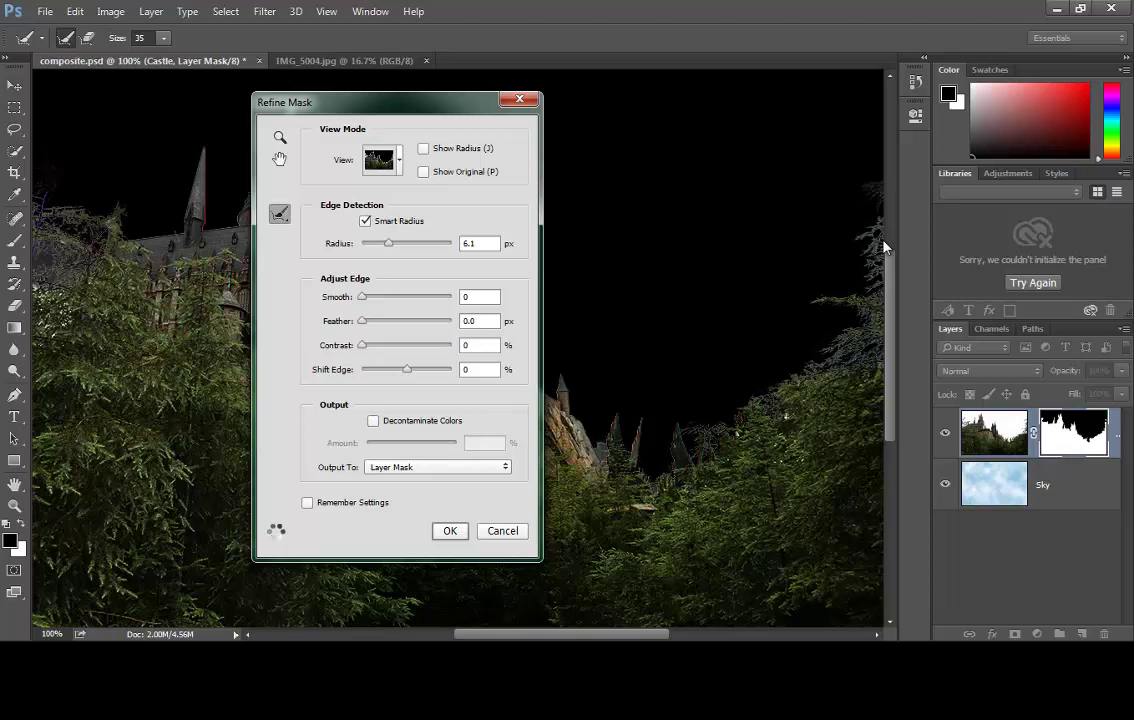
key(Return)
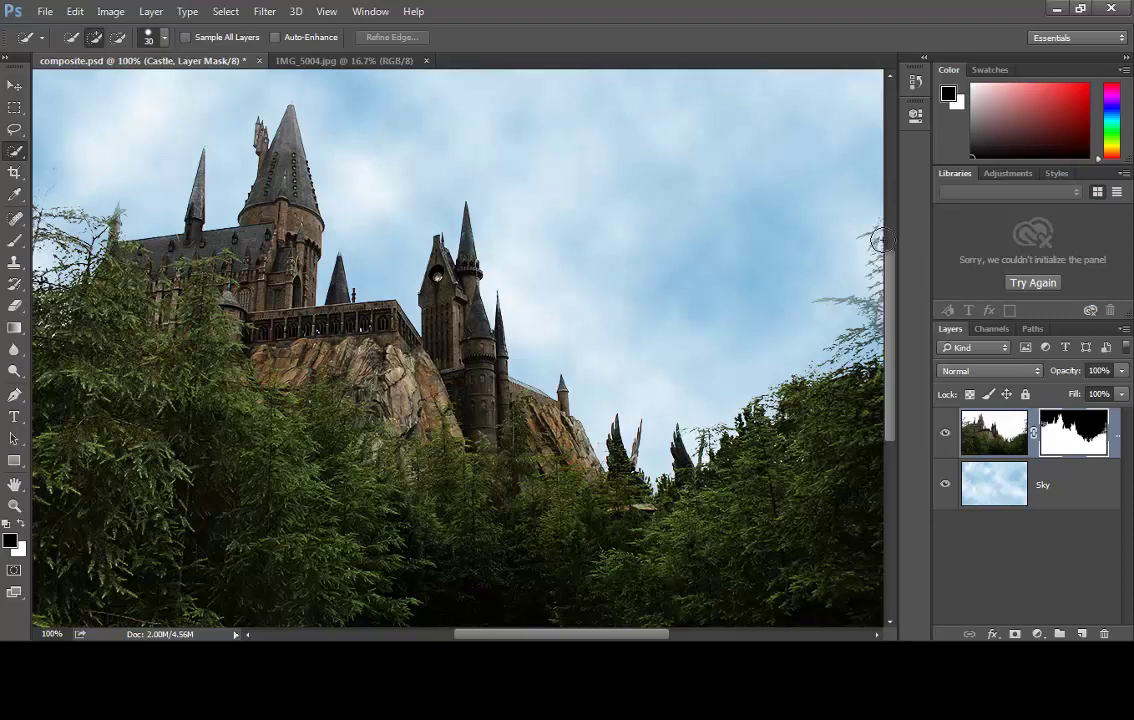
Step: Switch to IMG_5004.jpg, quick-select the dragon, and add a layer mask that hides everything else
key(ctrl+Tab)
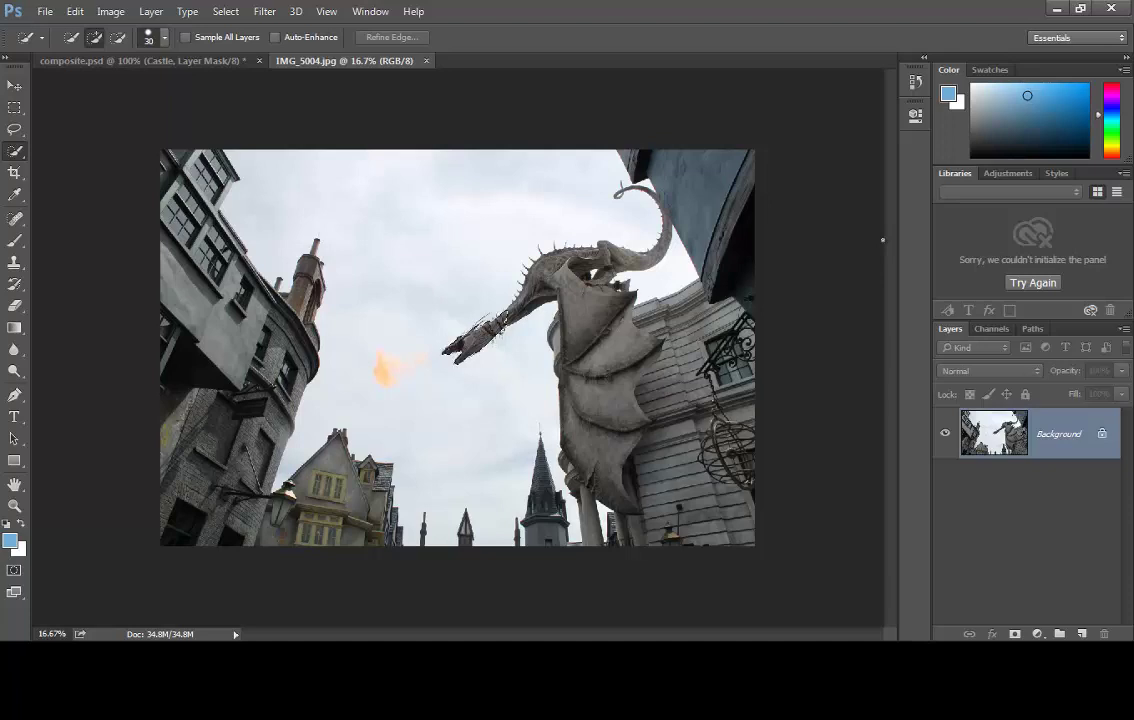
mouse_move(560, 255)
mouse_down()
mouse_move(610, 420)
mouse_move(585, 535)
mouse_up()
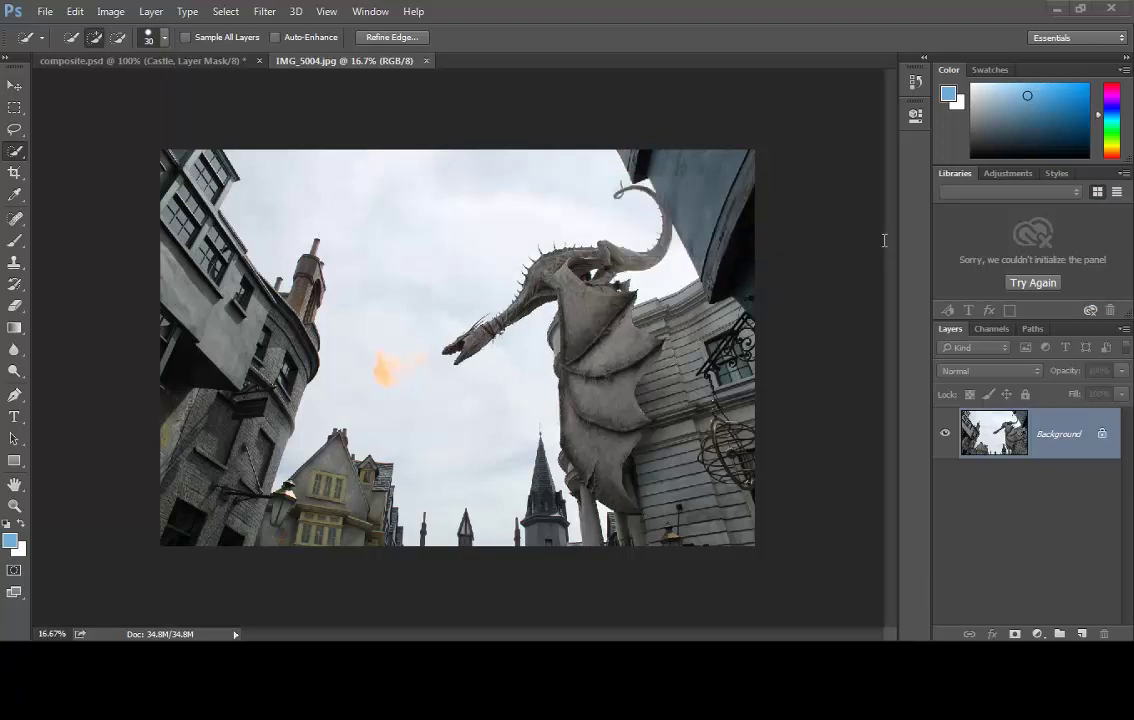
click(884, 243)
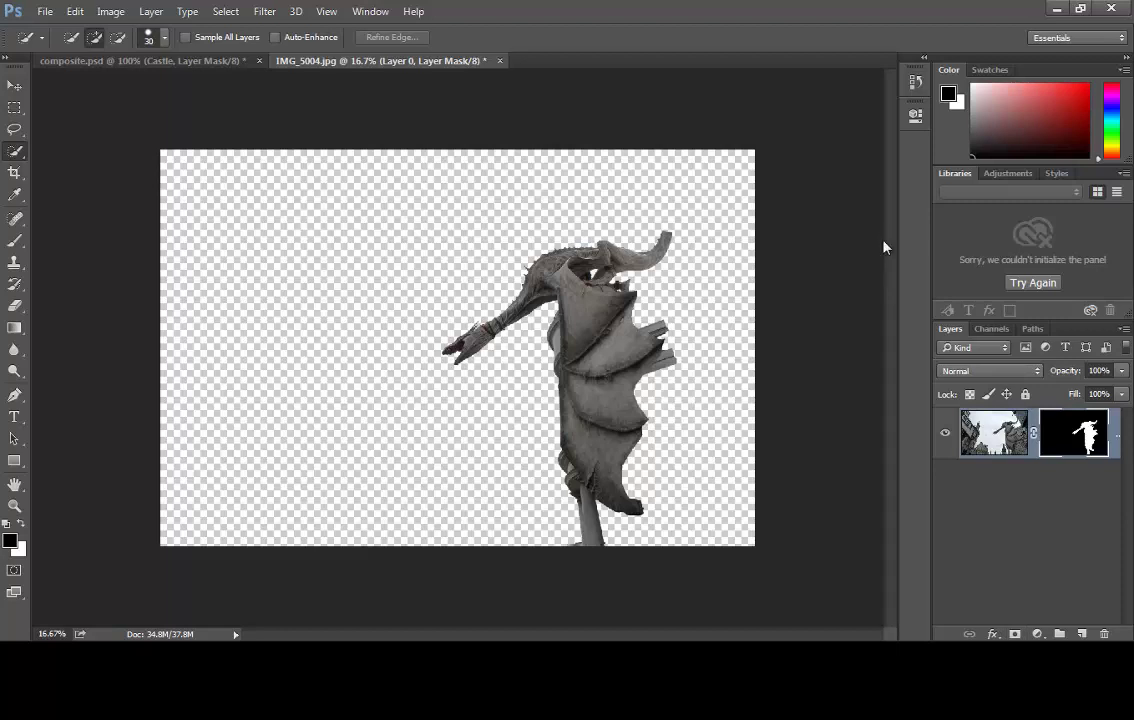
Step: Paint black on the dragon's layer mask with an 80 px, 100% hard brush to hide the base of the support pole
key(z)
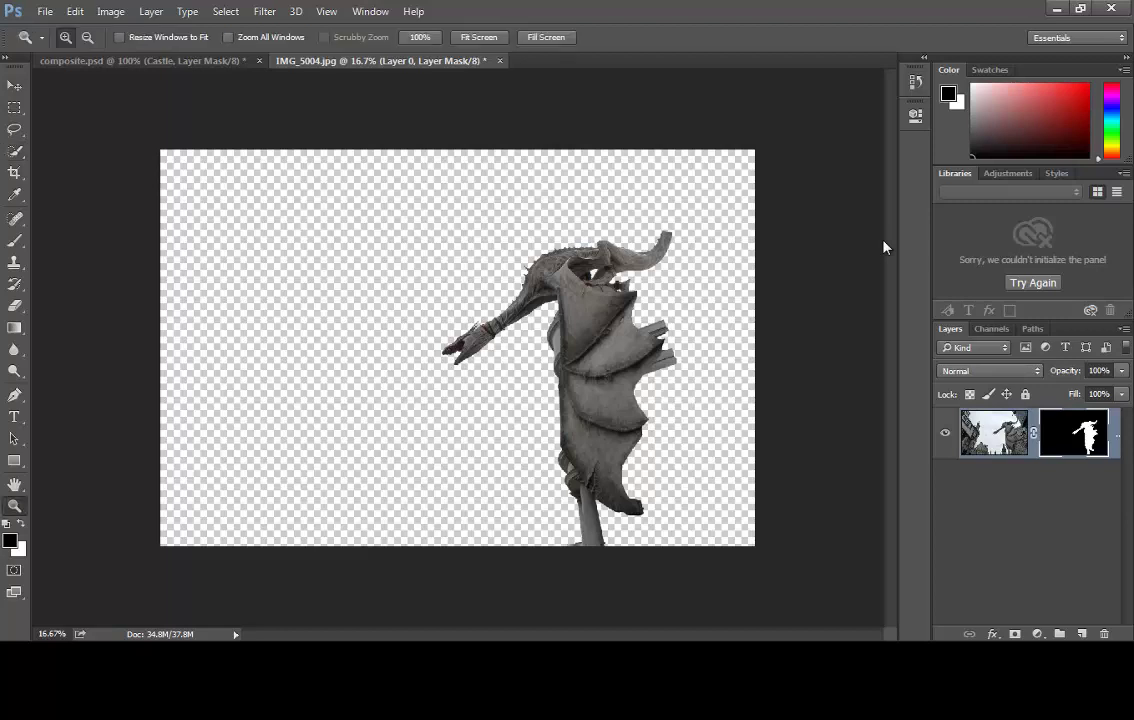
drag(438, 325, 655, 530)
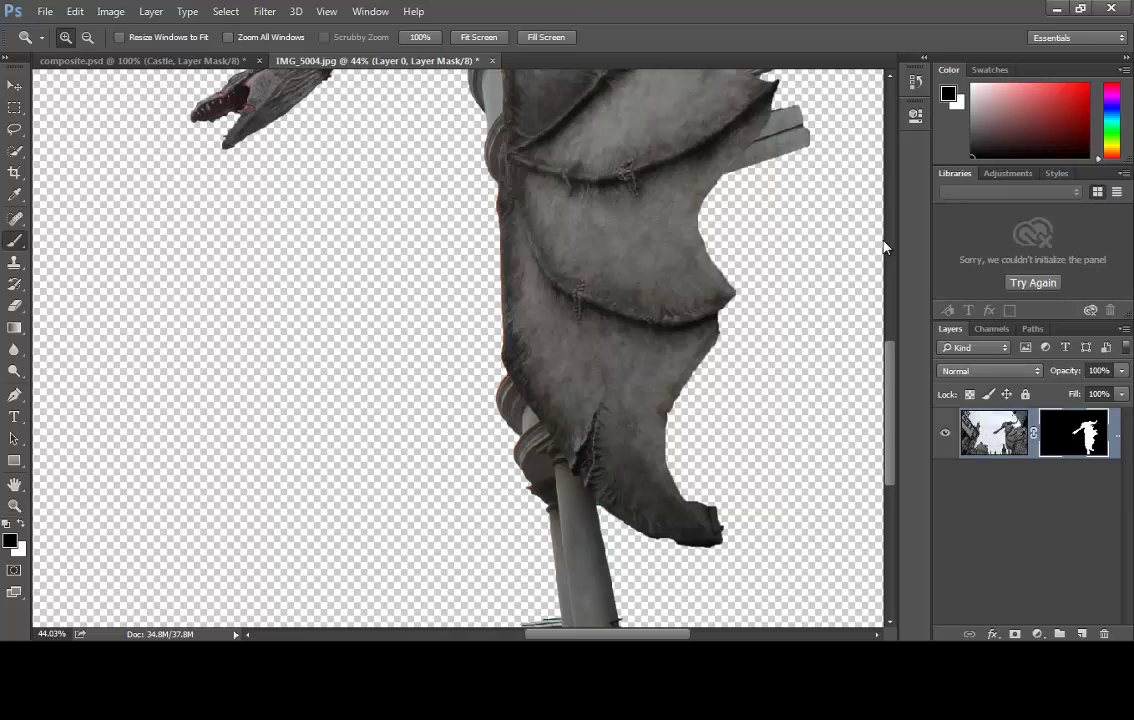
key(b)
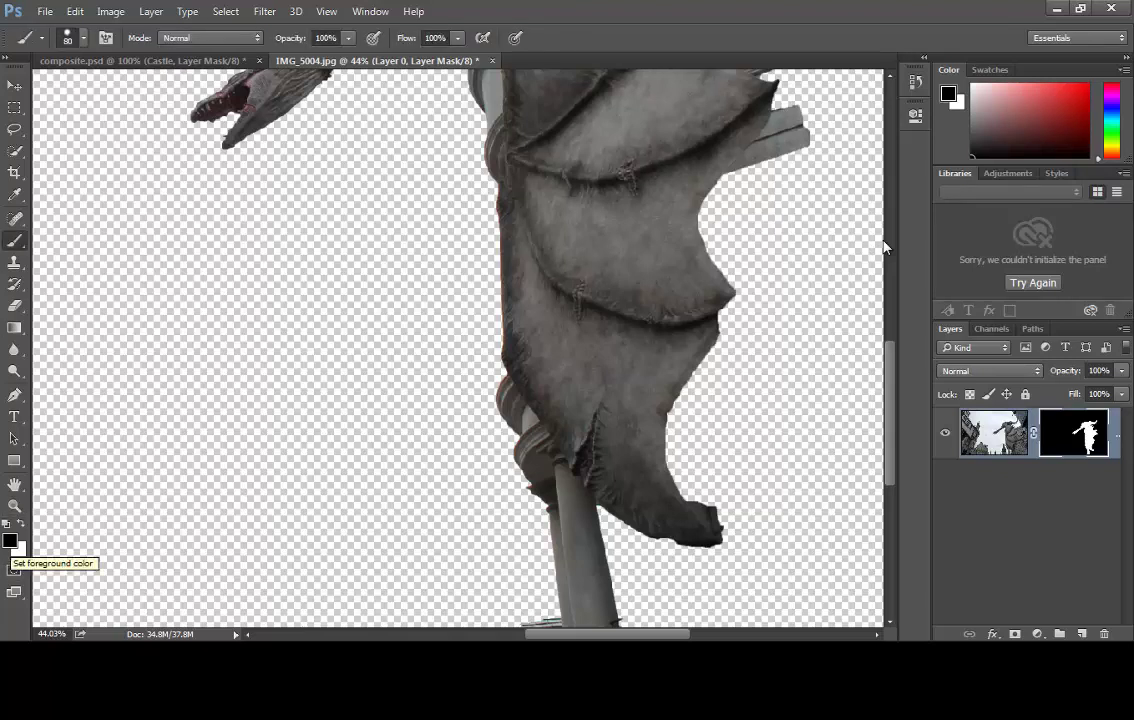
key(Return)
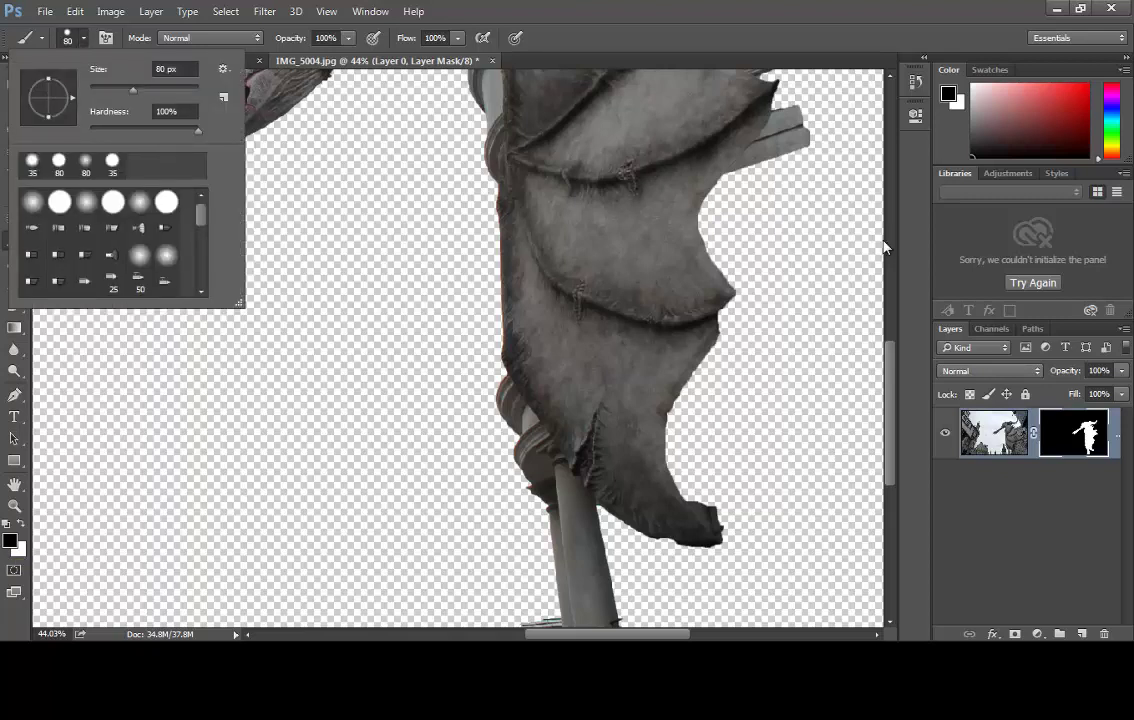
key(Return)
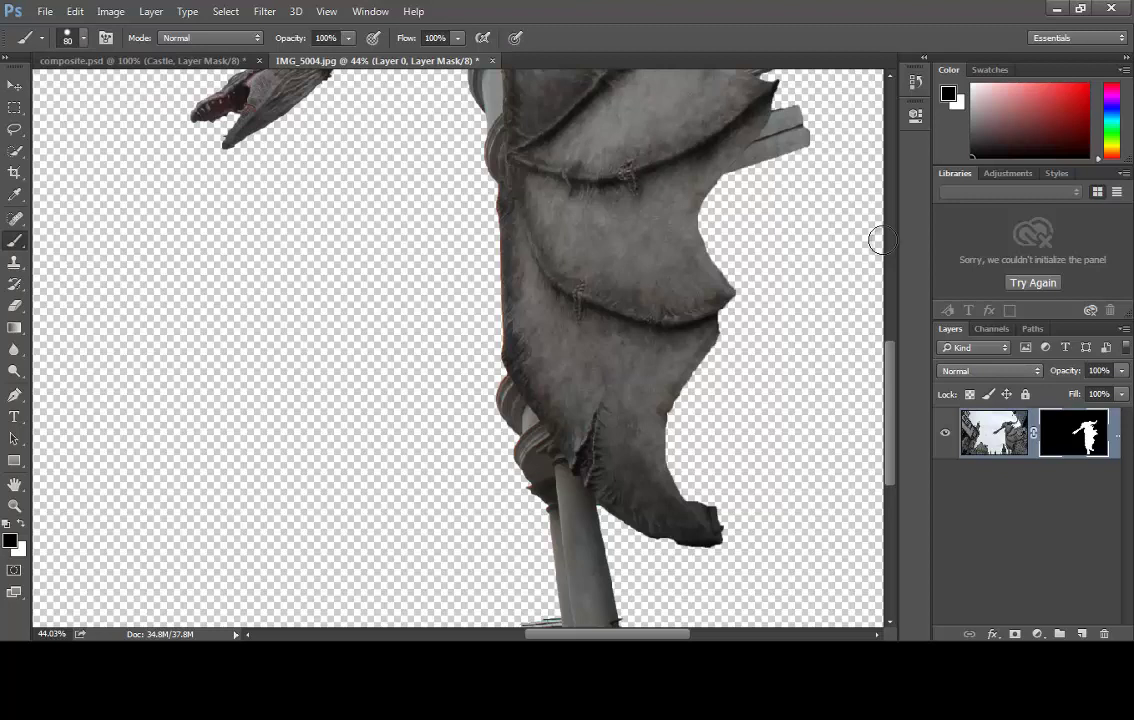
key(ctrl+z)
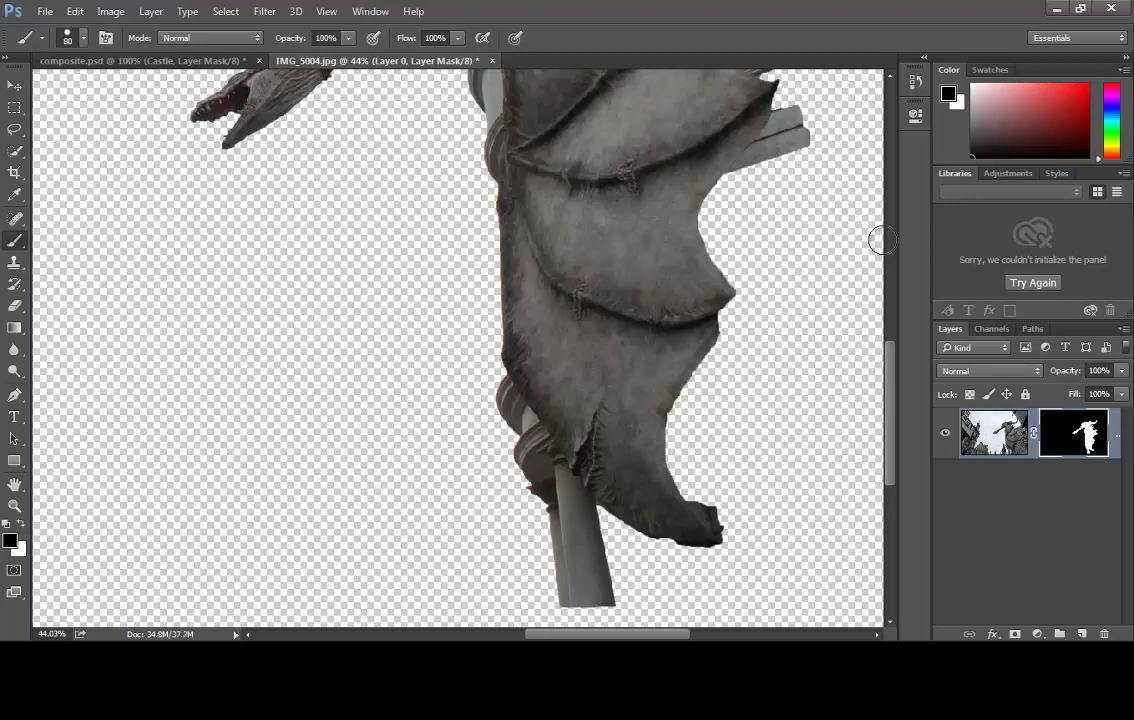
Step: Enlarge the brush to 125 px and paint black on the mask over the remaining pole and rings below the wing
key(bracketright)
key(bracketright)
key(bracketright)
key(ctrl+alt+z)
key(ctrl+alt+z)
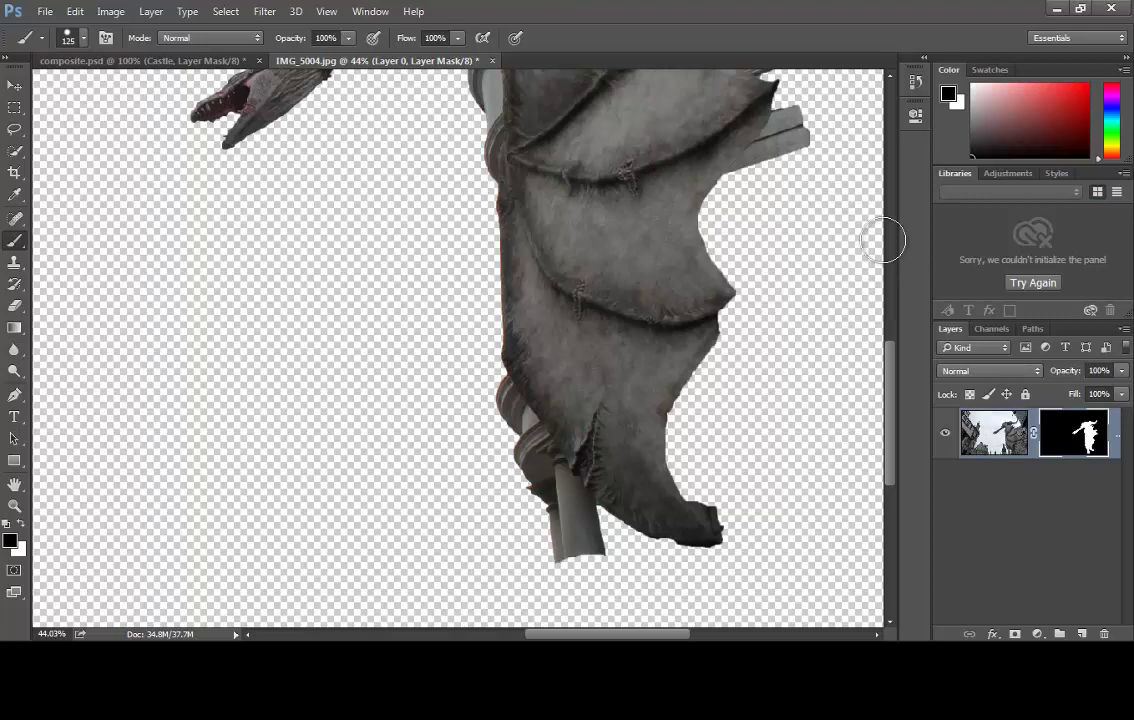
key(ctrl+alt+z)
key(ctrl+alt+z)
key(ctrl+alt+z)
key(ctrl+alt+z)
key(ctrl+alt+z)
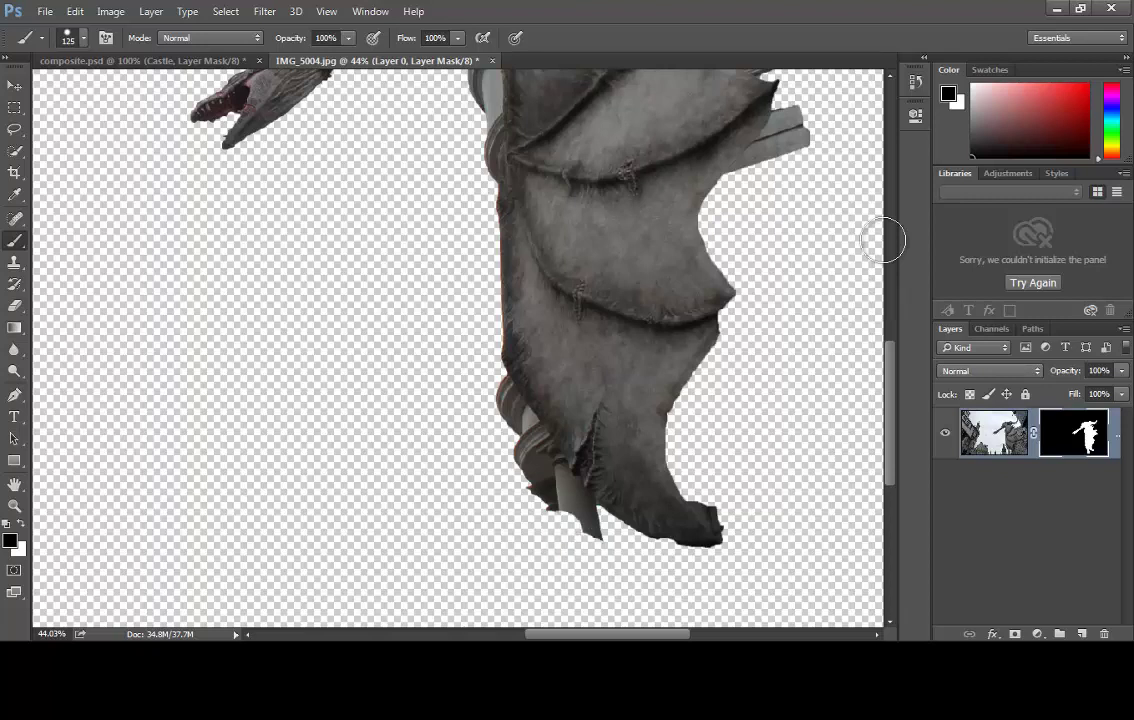
key(ctrl+alt+z)
key(ctrl+alt+z)
key(ctrl+alt+z)
key(ctrl+alt+z)
key(ctrl+alt+z)
key(ctrl+alt+z)
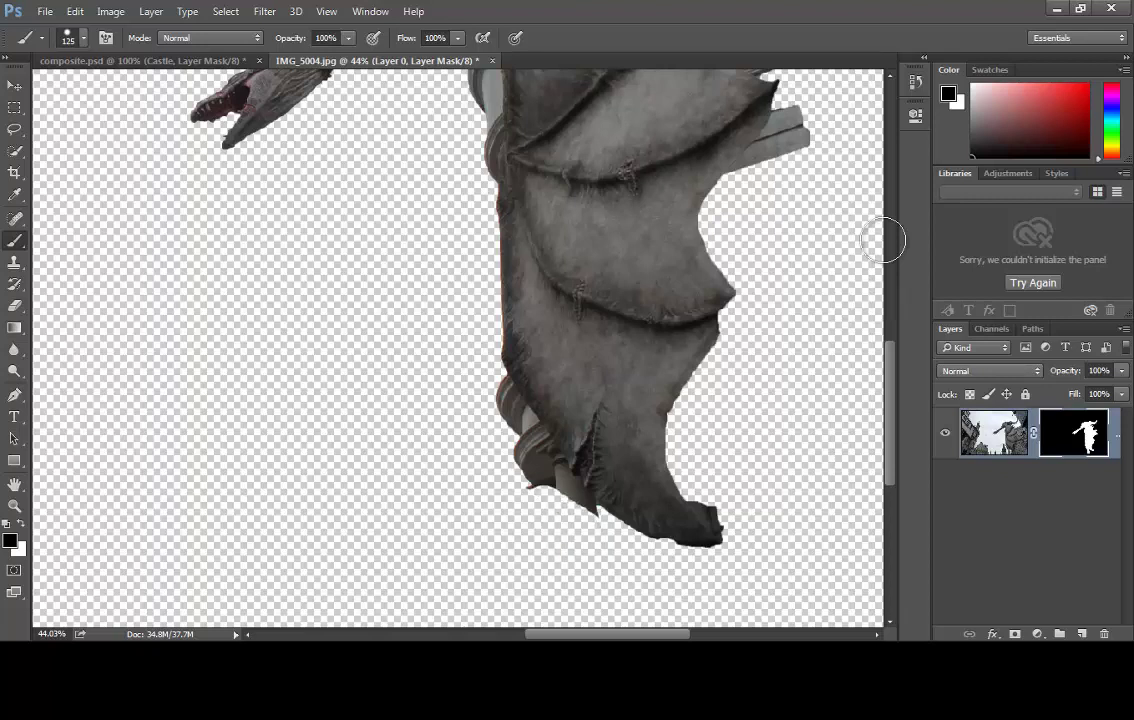
key(ctrl+alt+z)
key(ctrl+alt+z)
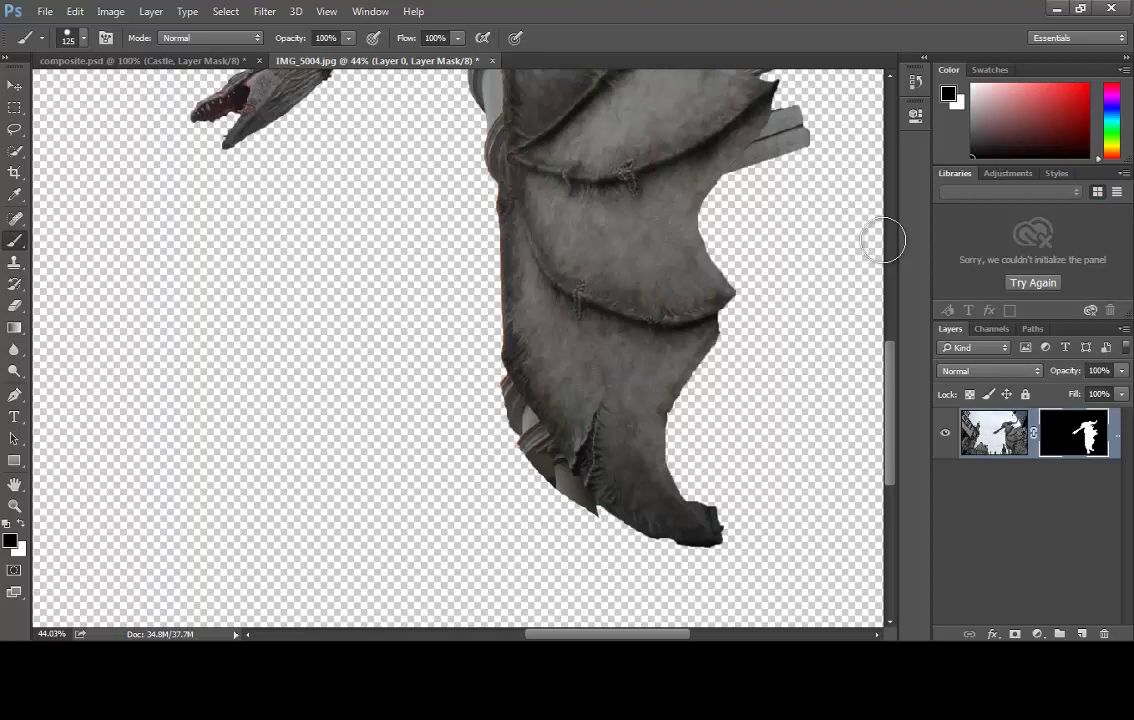
key(ctrl+alt+z)
key(ctrl+alt+z)
key(ctrl+alt+z)
key(ctrl+alt+z)
key(ctrl+alt+z)
key(ctrl+alt+z)
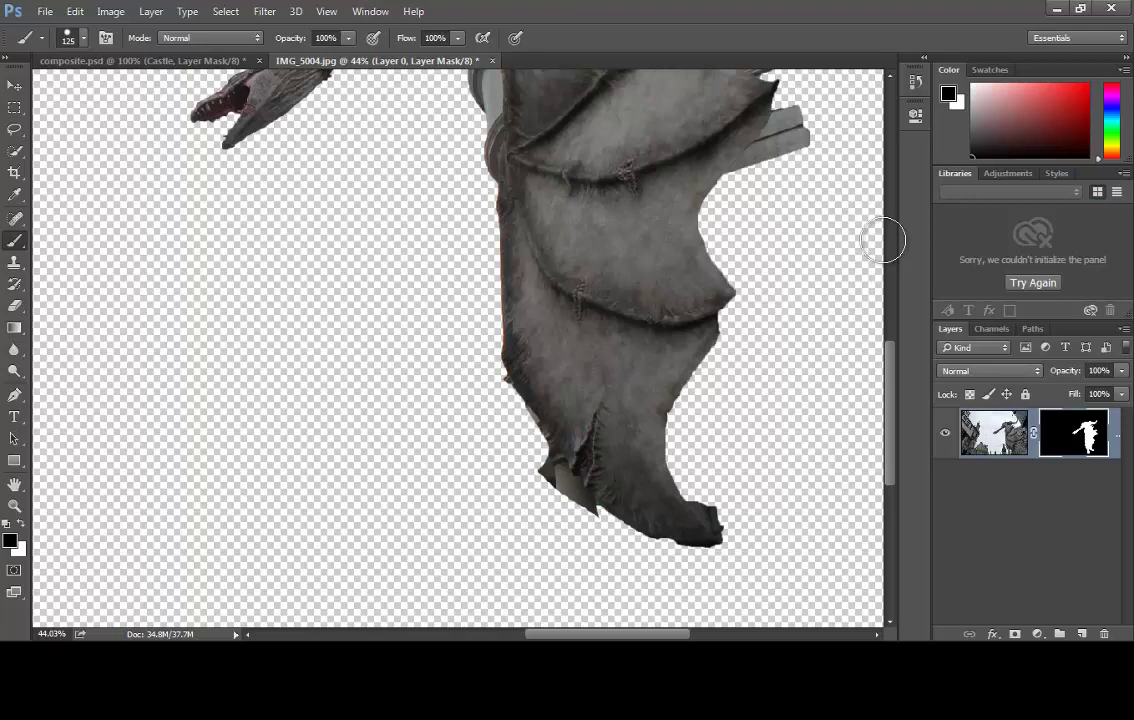
key(ctrl+alt+z)
key(ctrl+alt+z)
key(ctrl+alt+z)
key(ctrl+alt+z)
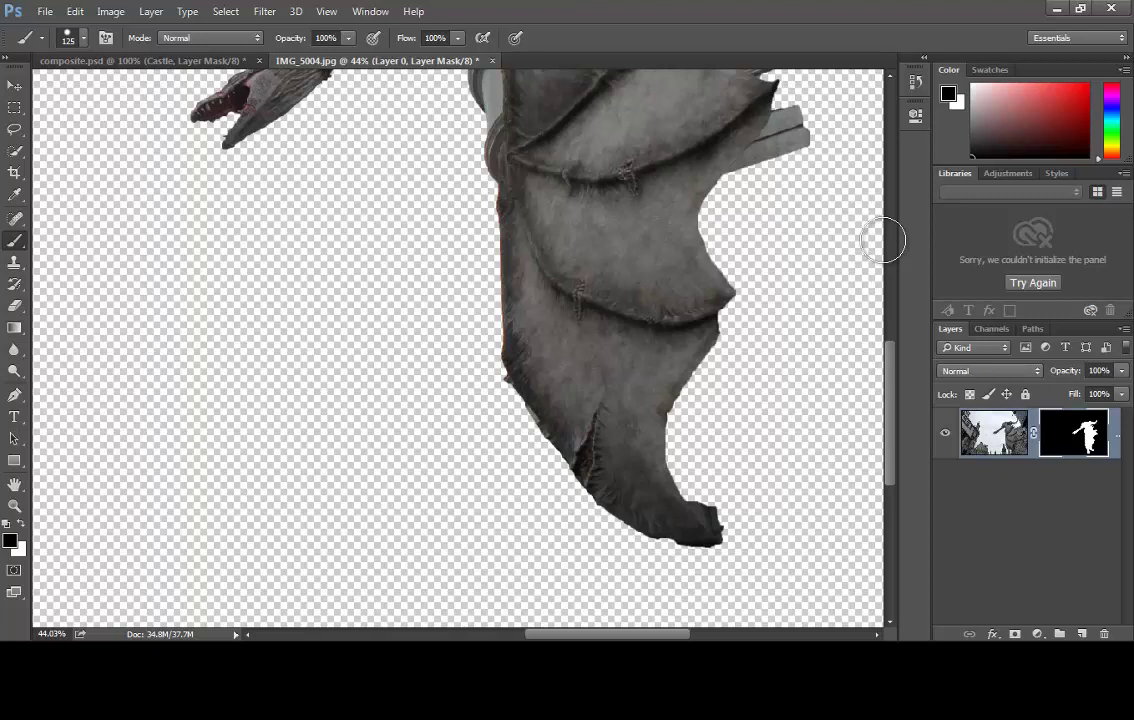
key(ctrl+alt+z)
key(ctrl+alt+z)
key(ctrl+alt+z)
key(ctrl+alt+z)
key(ctrl+alt+z)
Step: Outline the leftover column beside the wing's upper front edge with a Polygonal Lasso selection
scroll(881, 239, up, 3)
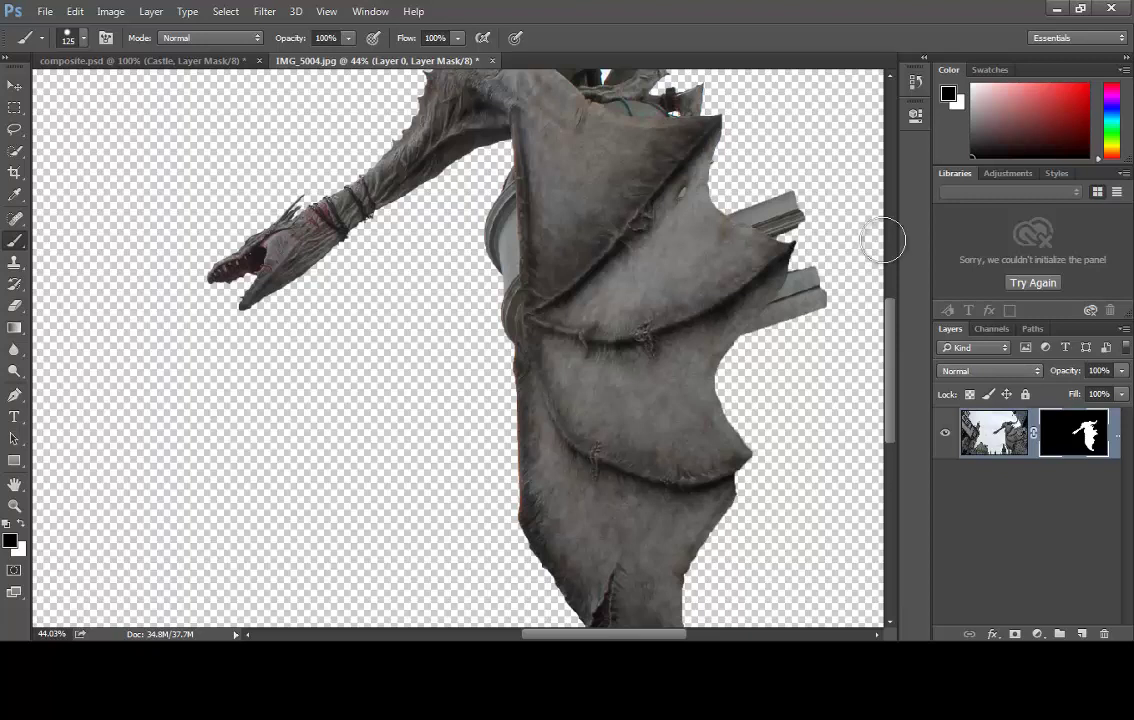
key(l)
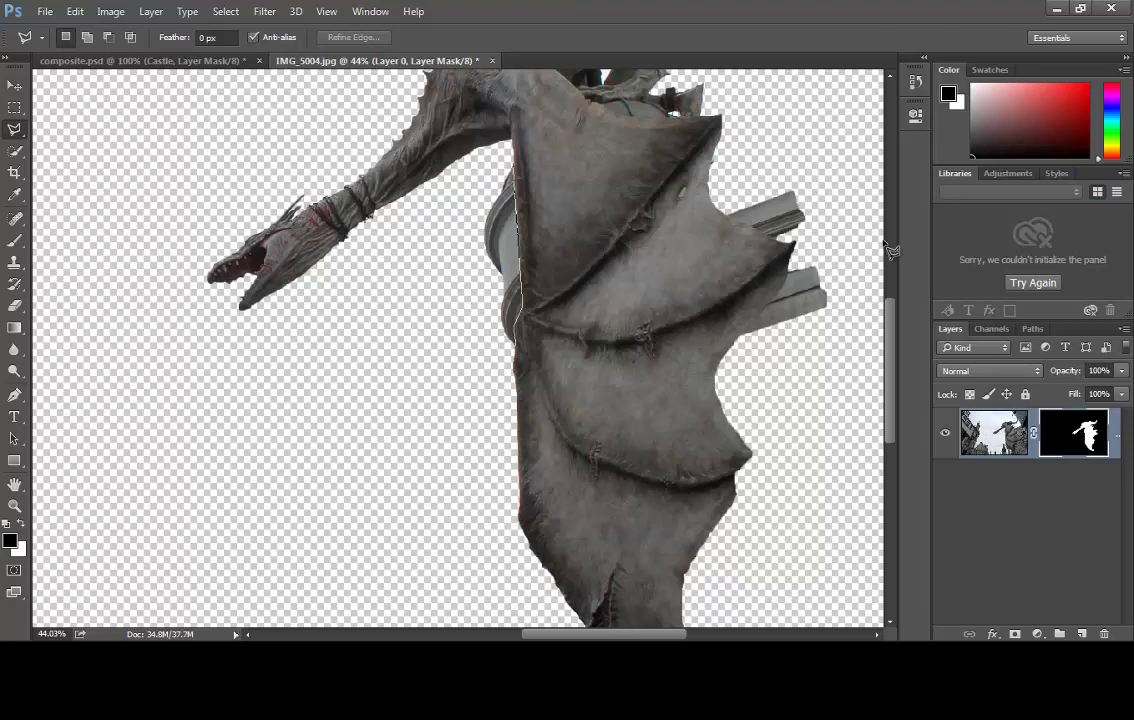
click(485, 348)
click(463, 210)
key(Return)
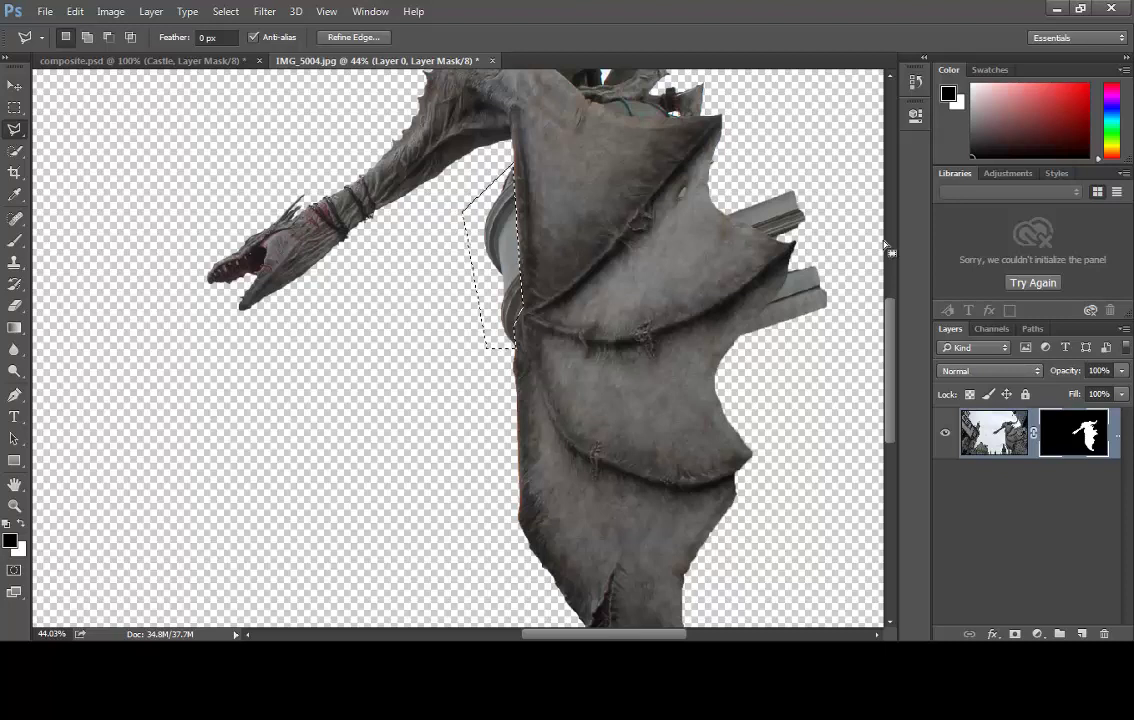
Step: Fill the selected column area on the layer mask with Black at 100% opacity and deselect
key(ctrl+l)
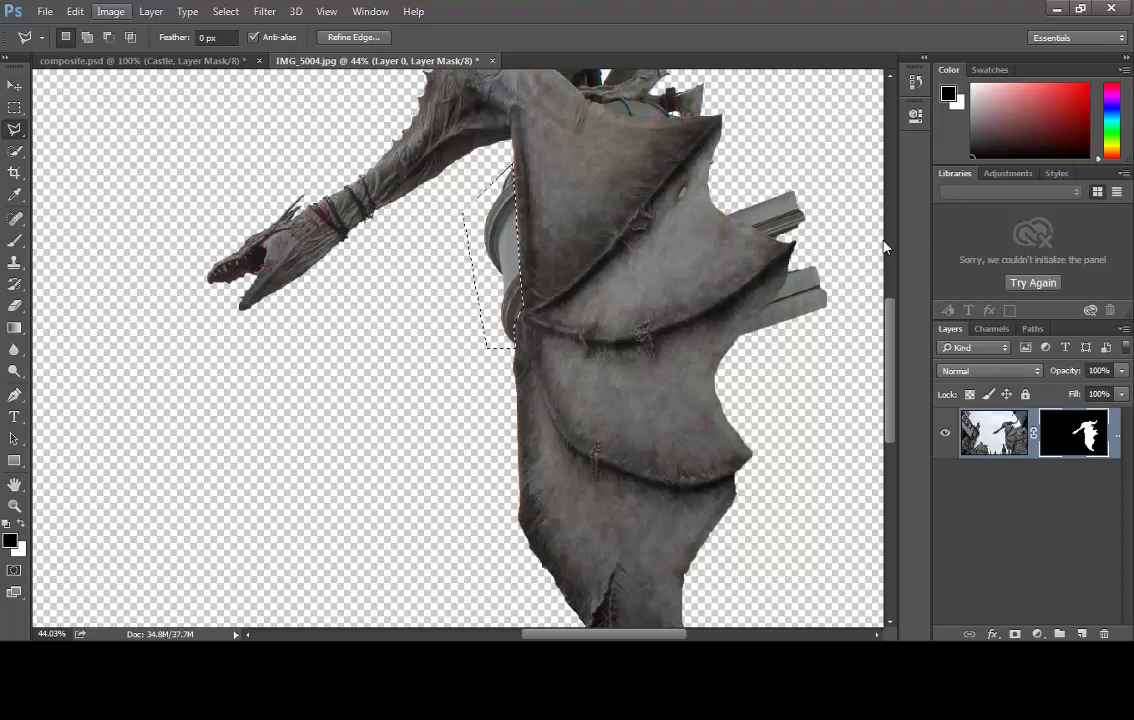
key(Left)
key(Down)
key(Down)
key(Down)
key(Down)
key(Down)
key(Down)
key(Down)
key(Down)
key(Down)
key(Down)
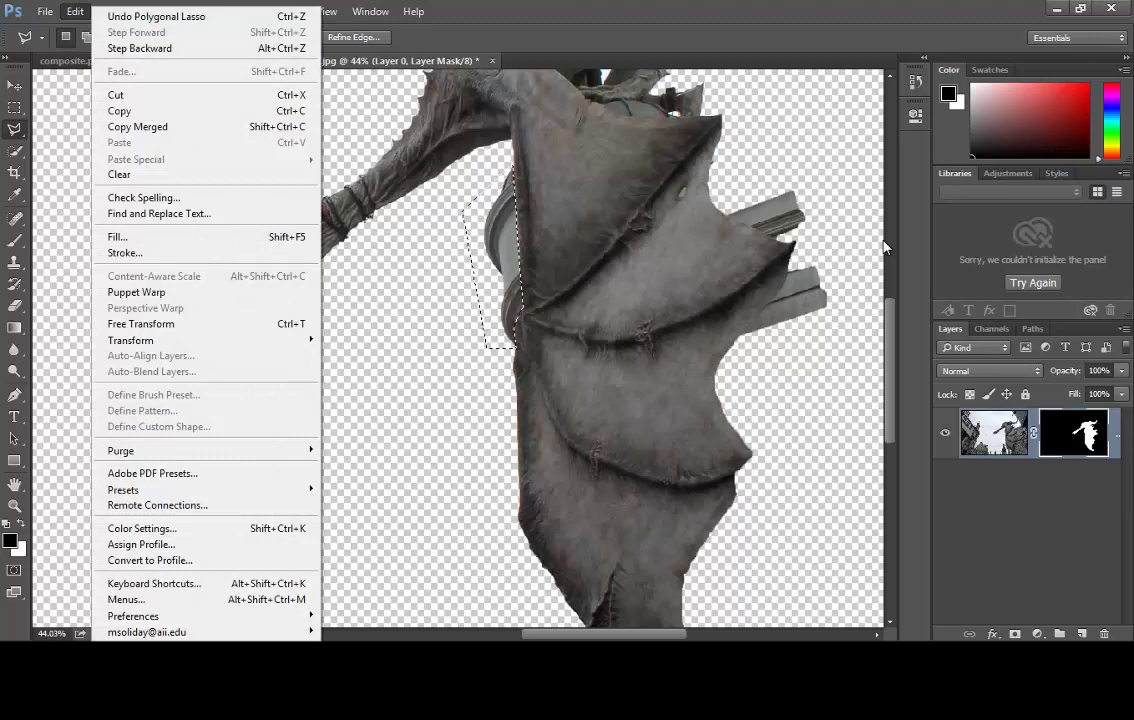
key(Up)
key(Return)
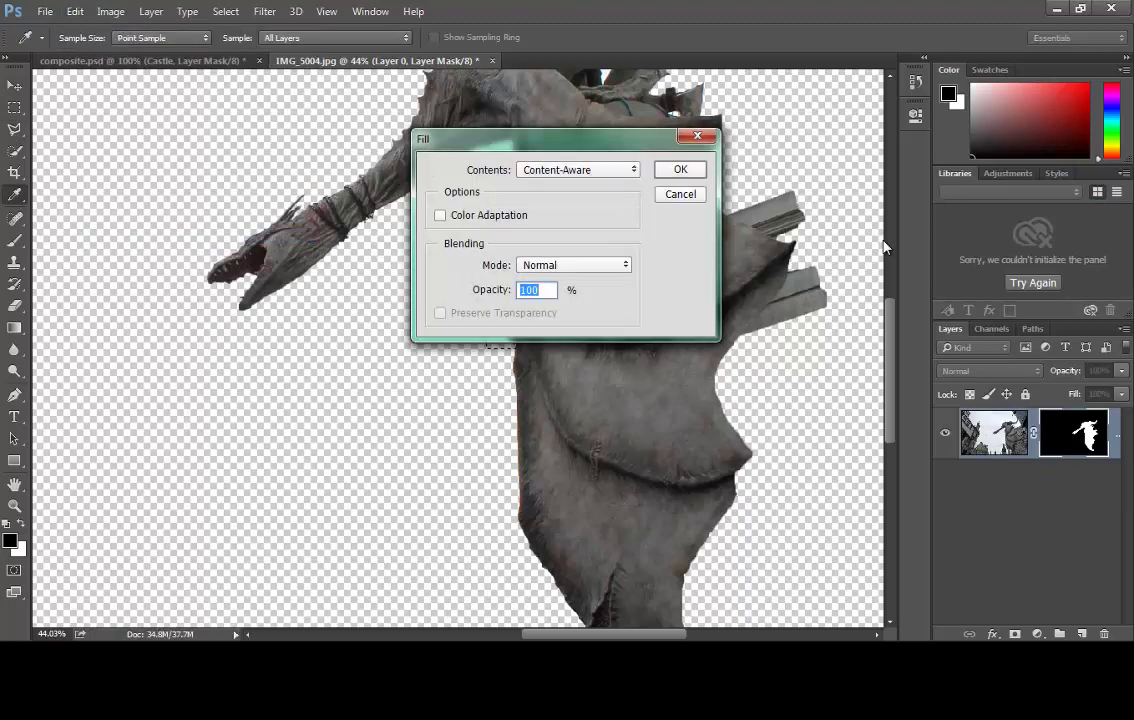
key(alt+Down)
key(Down)
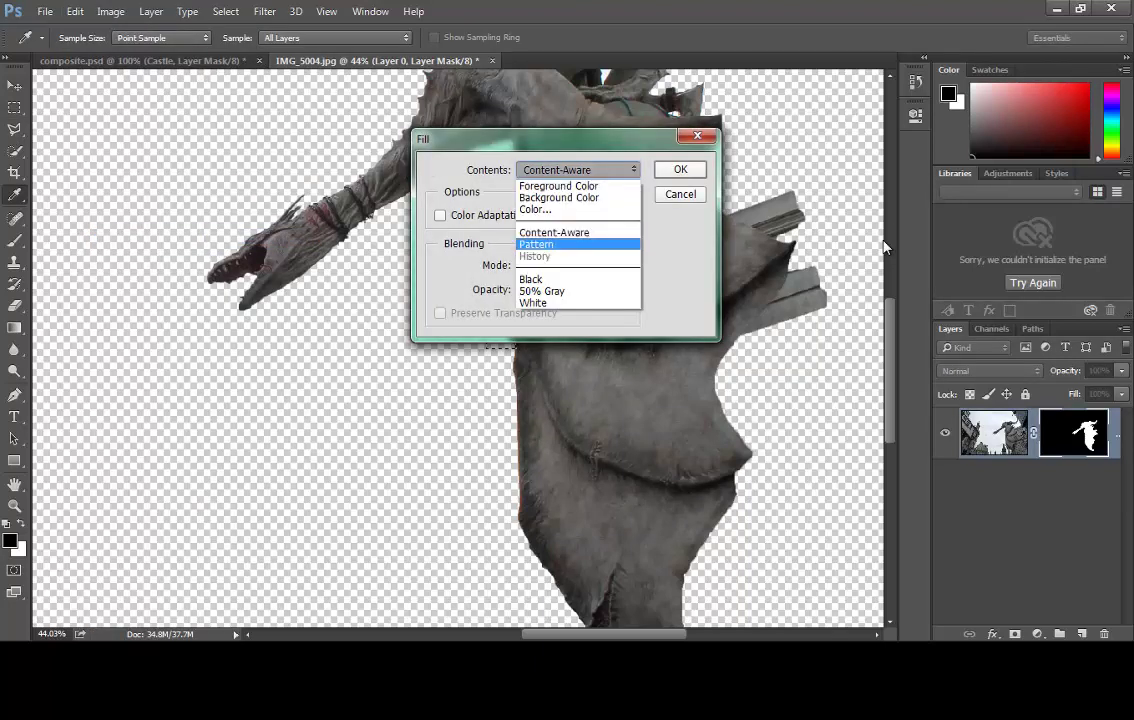
key(Down)
key(Down)
key(Return)
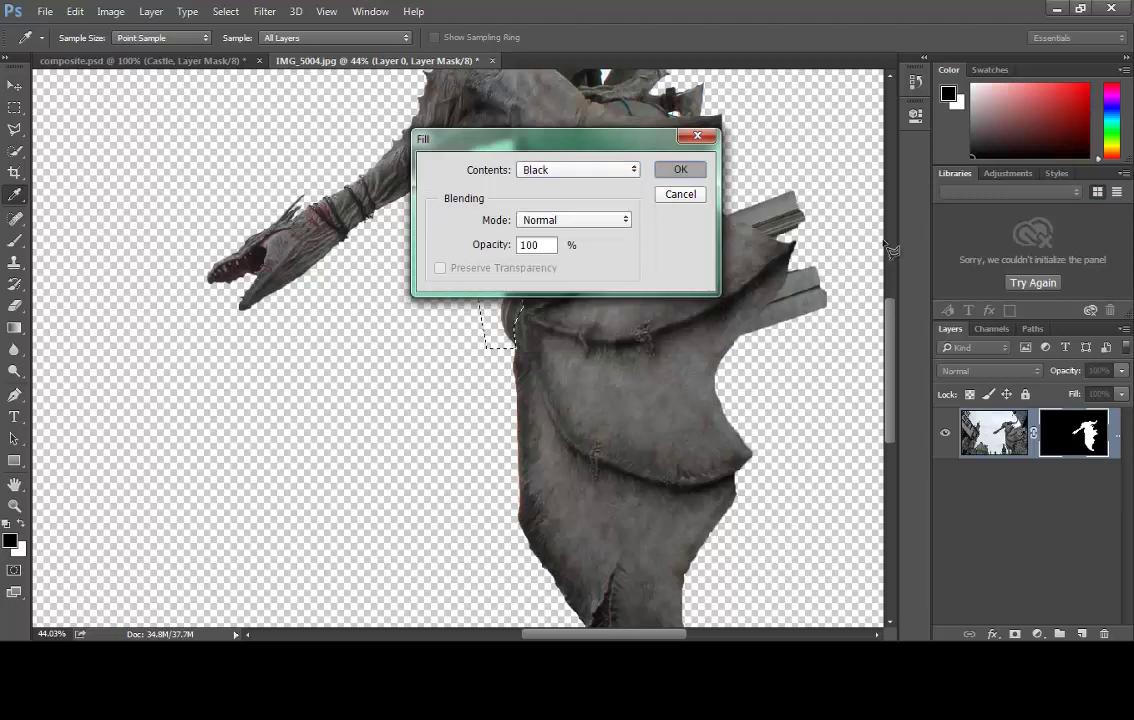
key(Return)
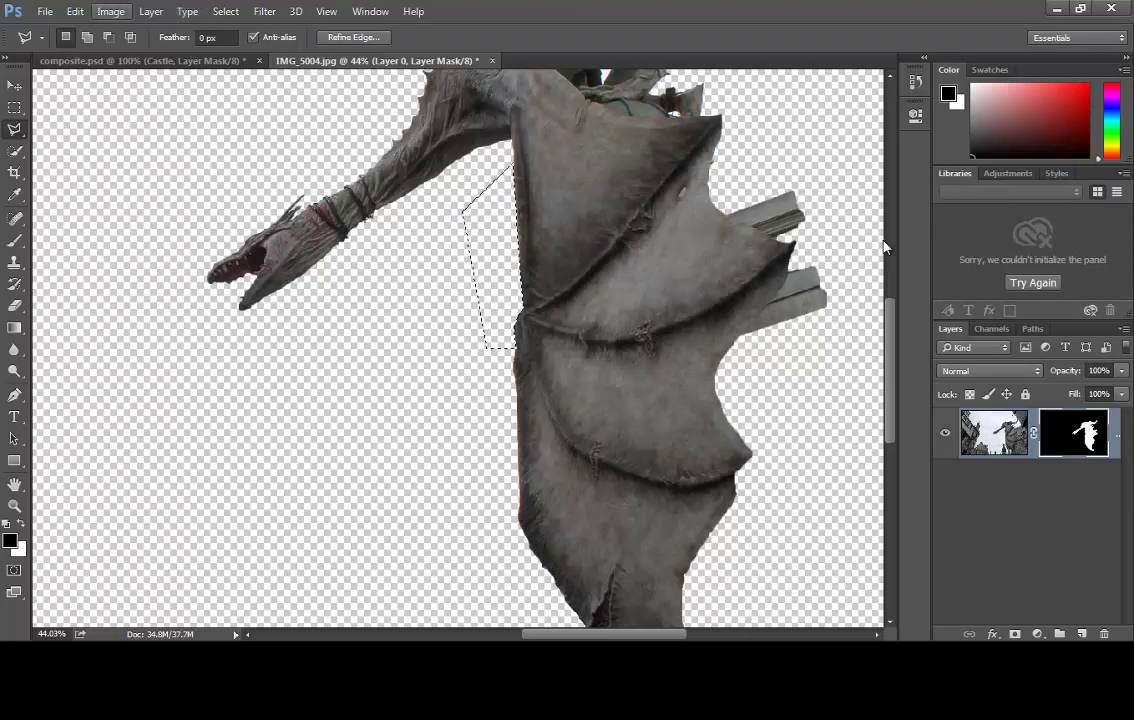
key(Right)
key(Down)
key(Down)
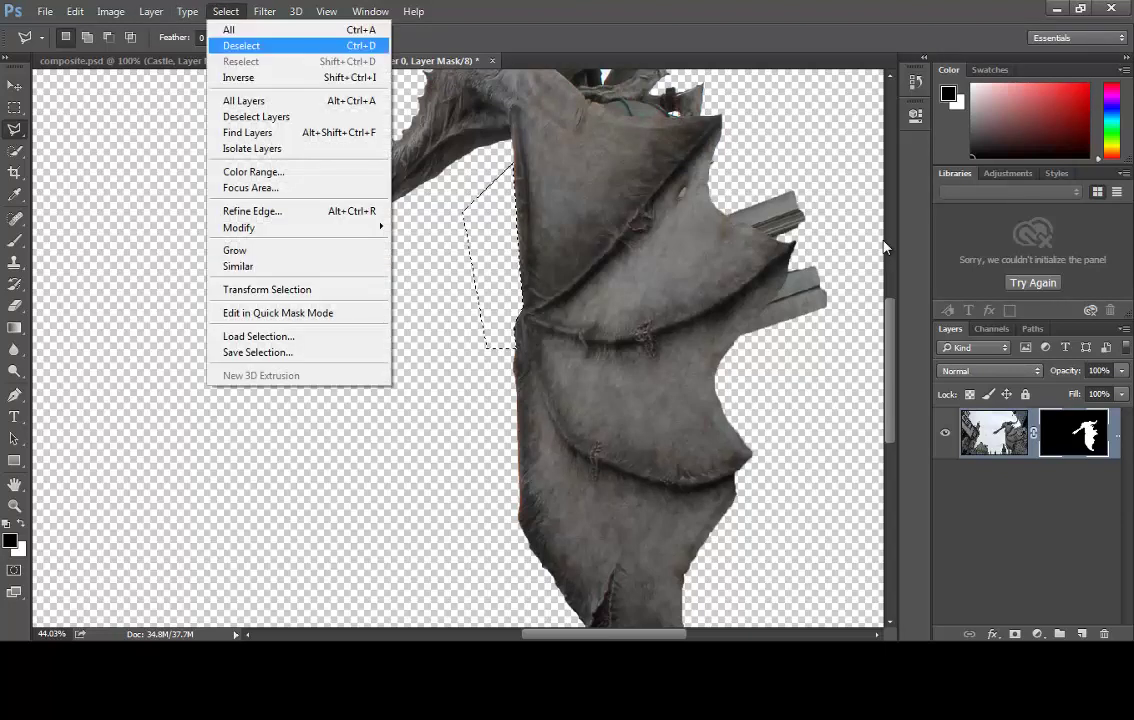
key(Return)
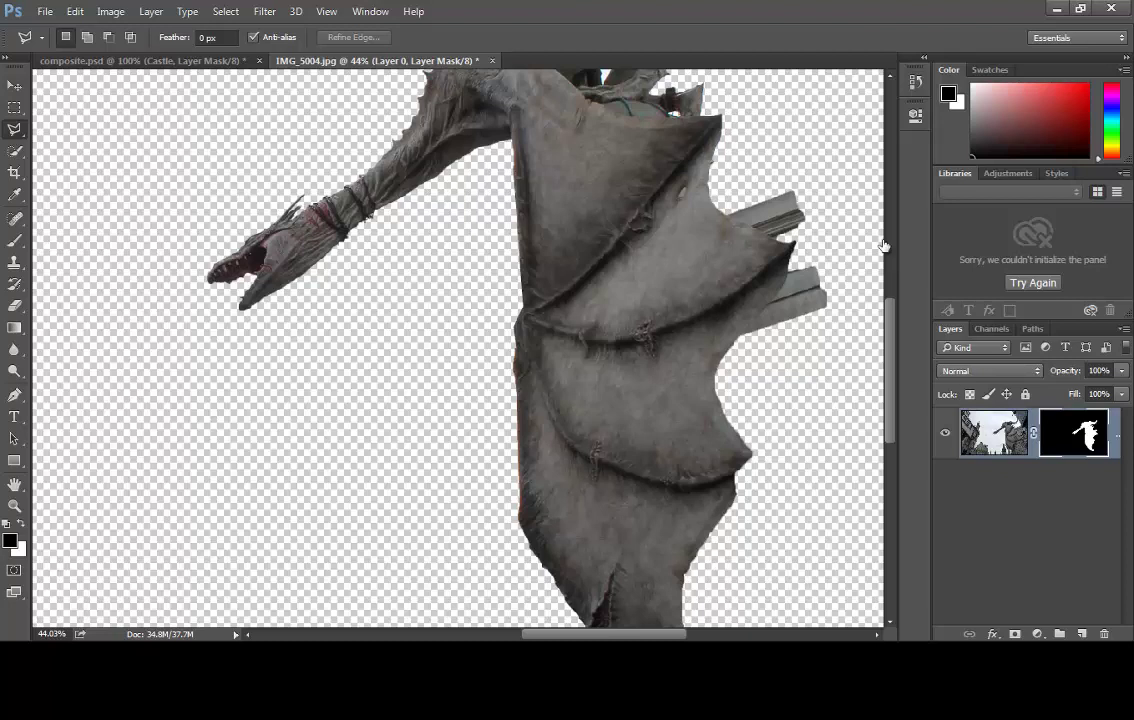
Step: Try brushing blue across the beams and wing on the layer image instead of its mask, and undo the stroke
key(ctrl+2)
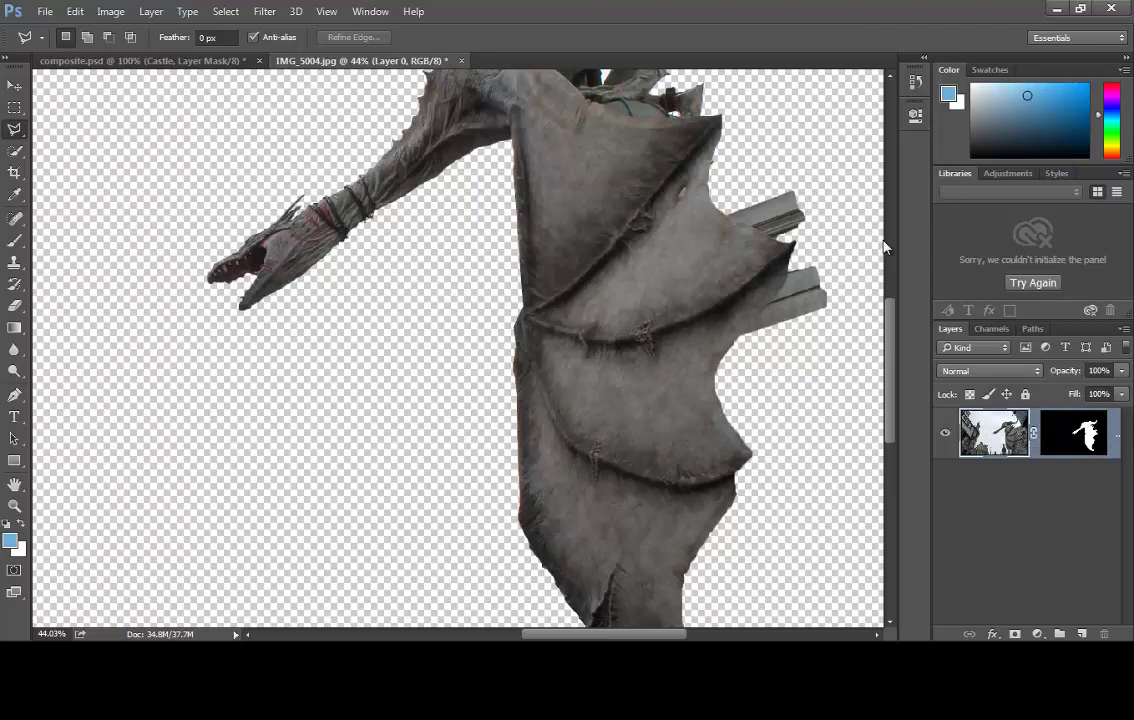
key(b)
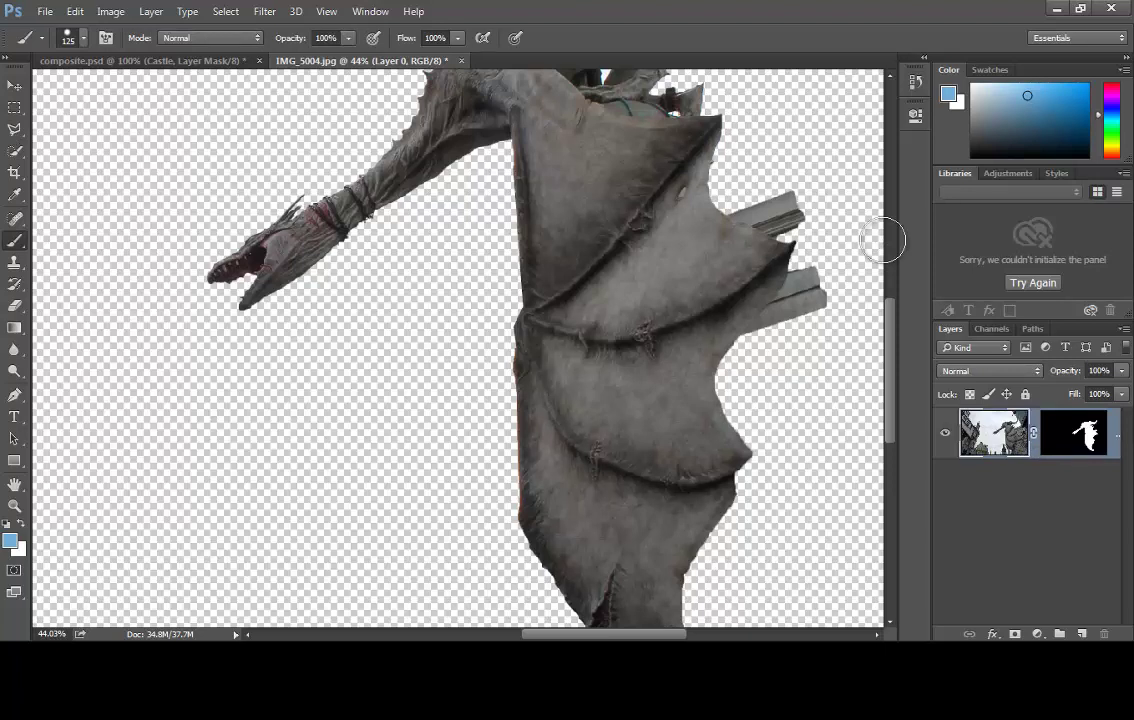
drag(785, 200, 735, 330)
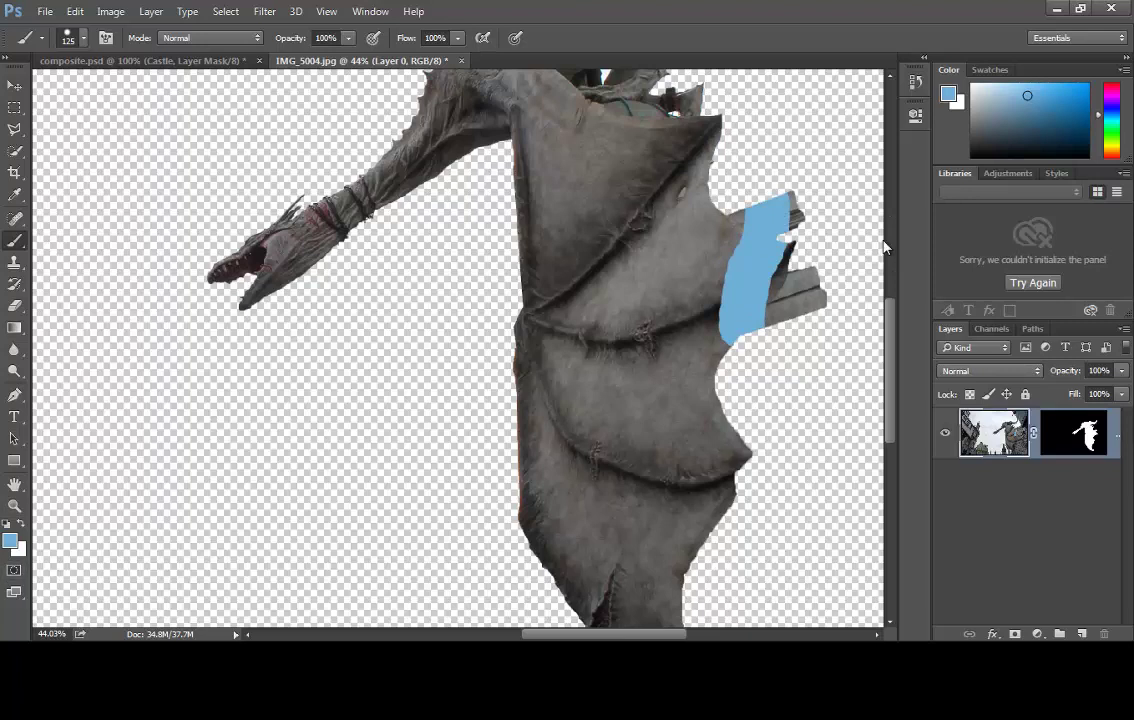
key(ctrl+z)
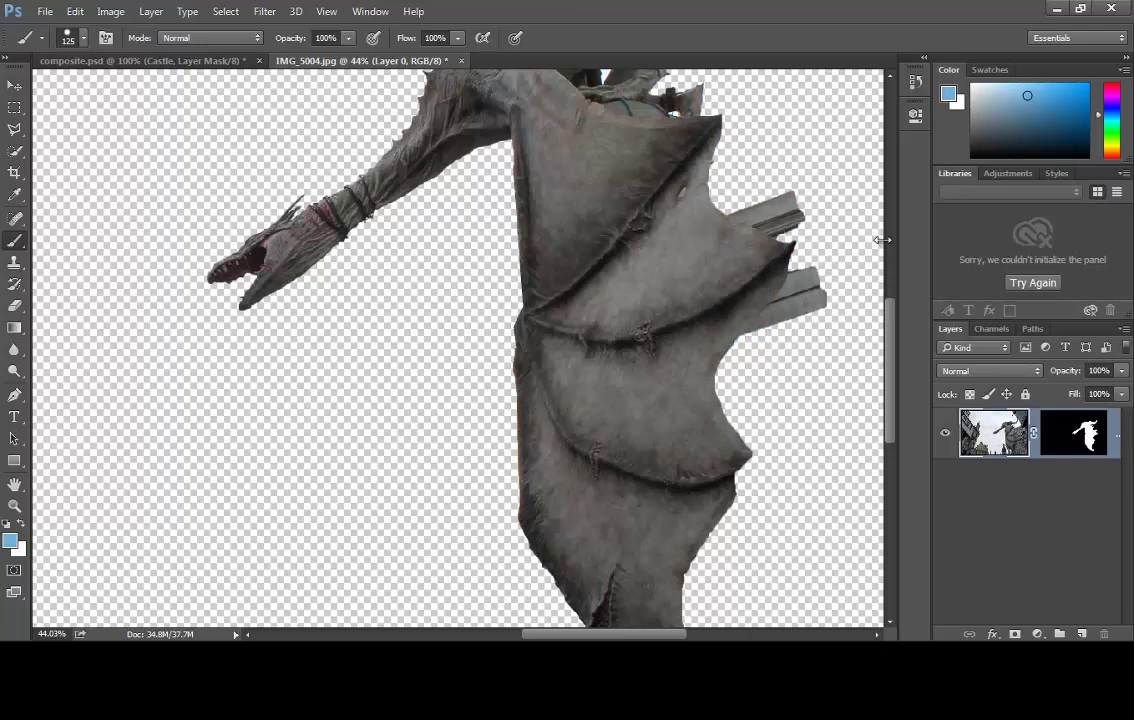
Step: Target the layer mask again with black as foreground and paint out the upper beam behind the wing
key(d)
key(ctrl+backslash)
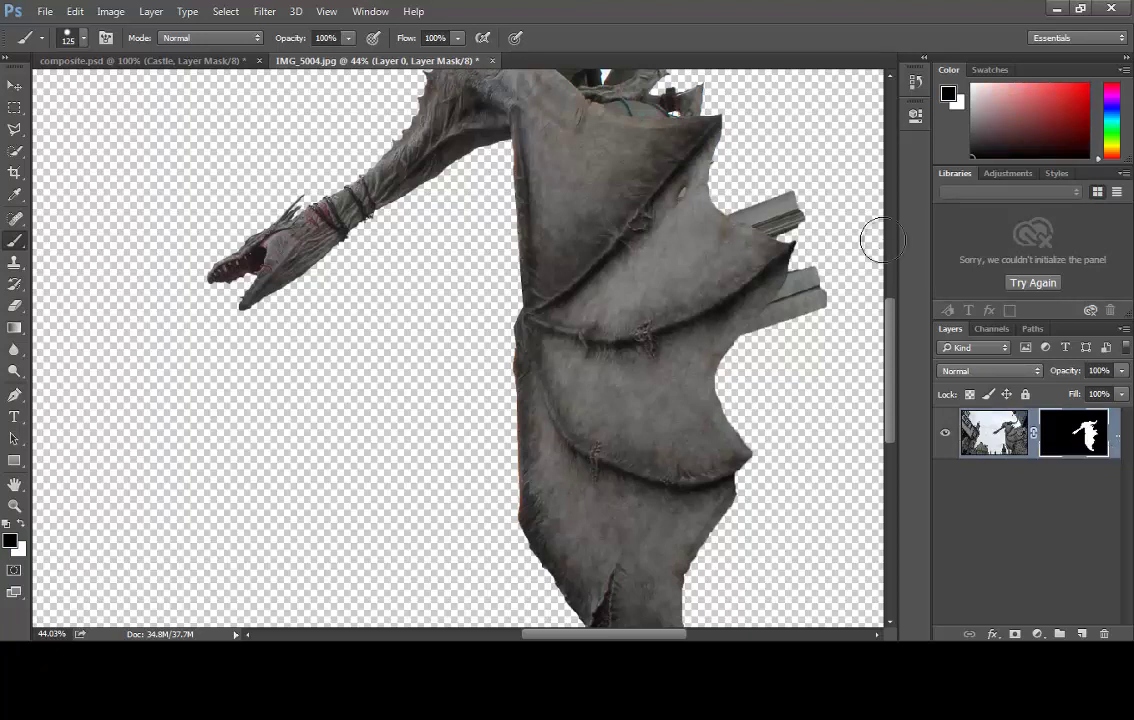
drag(800, 212, 760, 205)
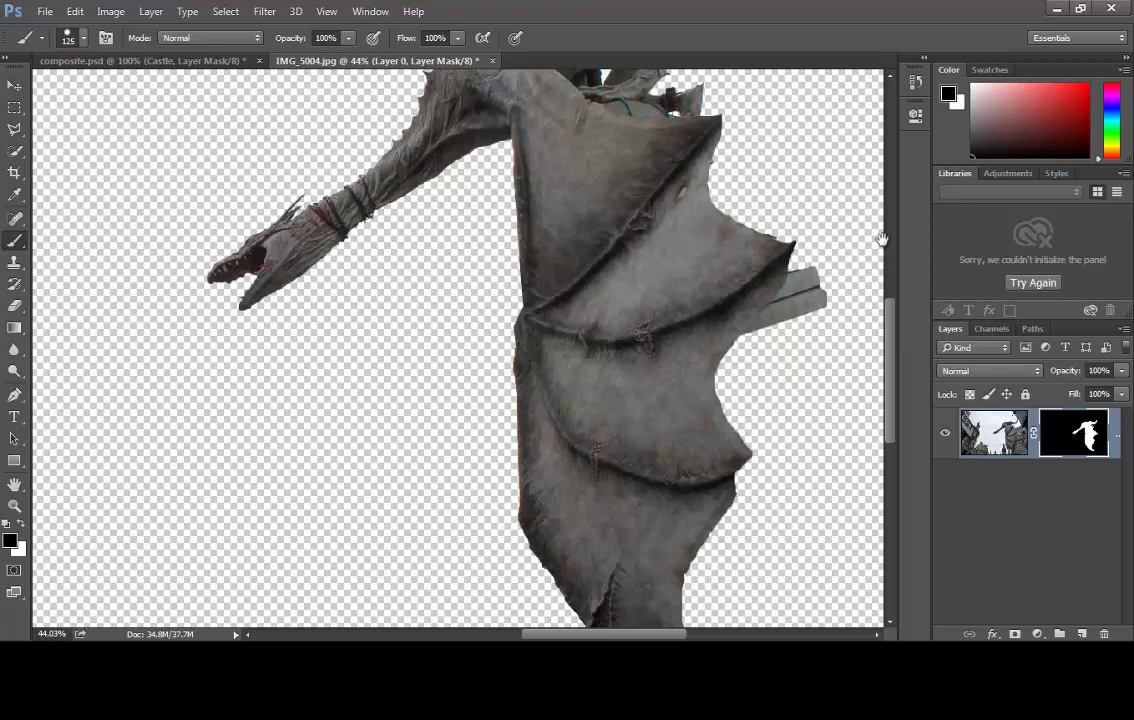
Step: Paint white on the mask with a 50 px brush to restore the missing tip of the dragon's tail
drag(882, 239, 904, 364)
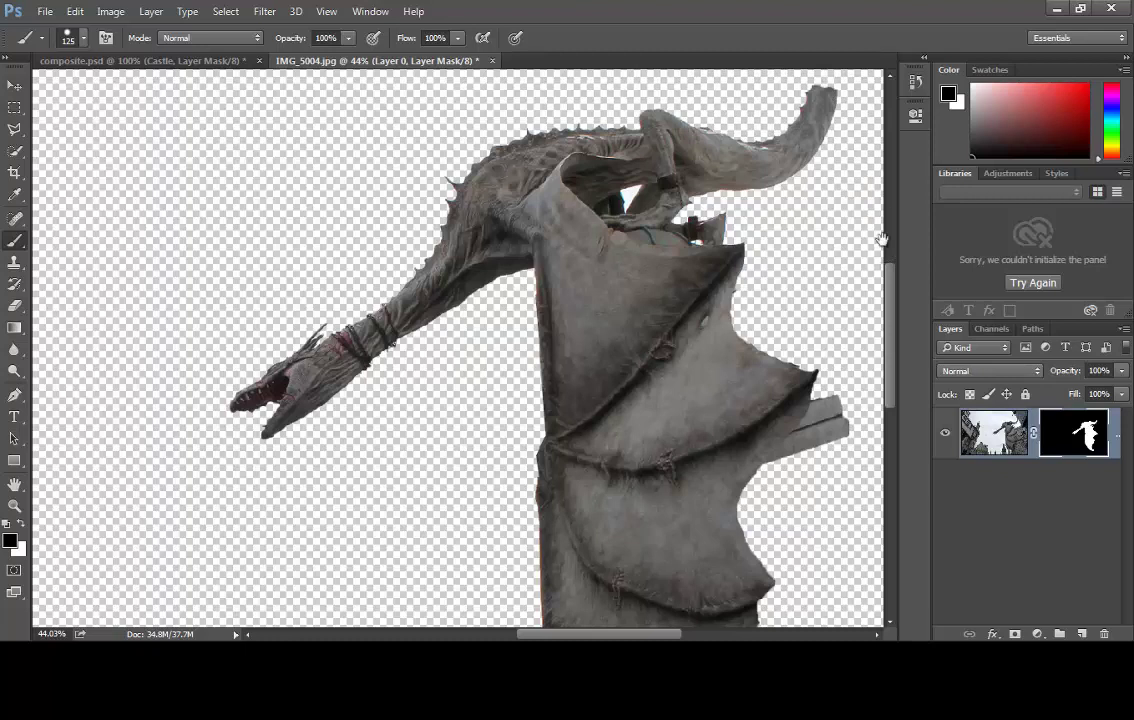
drag(882, 239, 857, 294)
drag(882, 239, 762, 314)
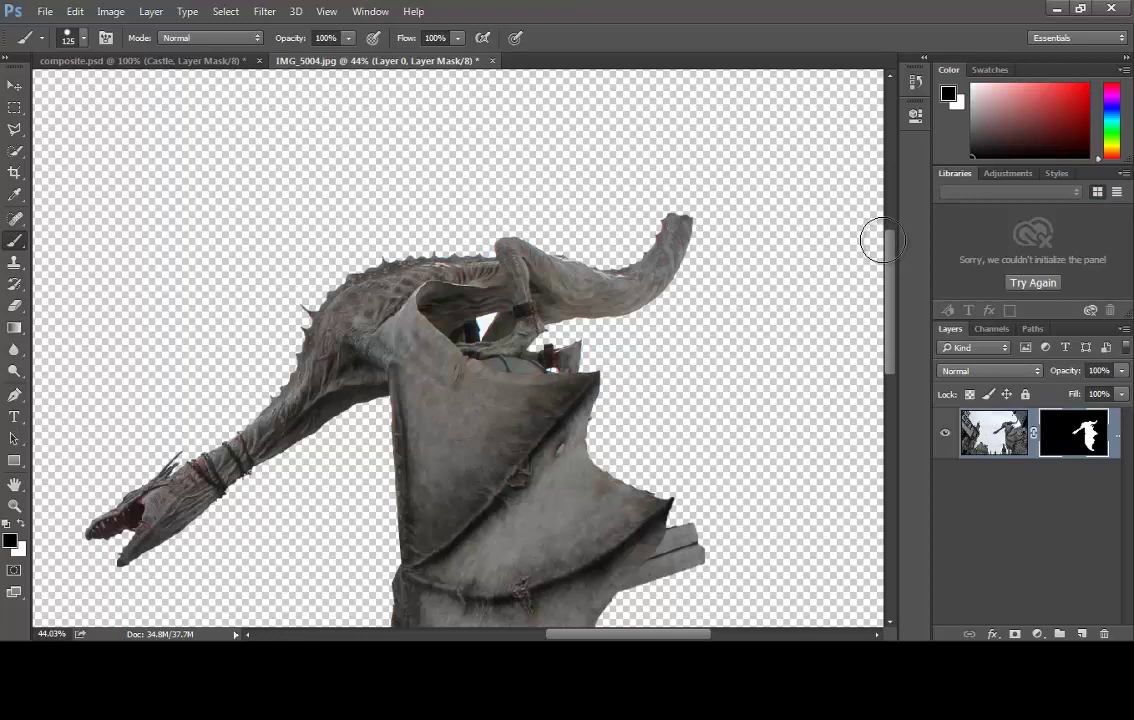
key(bracketleft)
key(bracketleft)
key(bracketleft)
key(x)
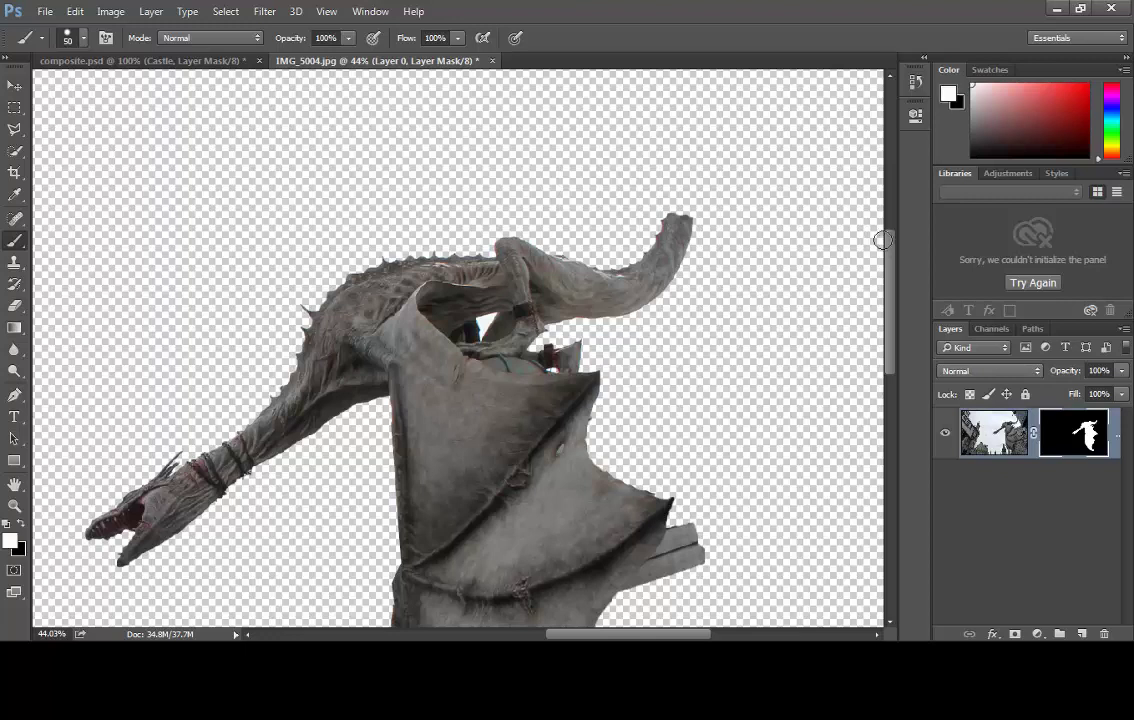
drag(681, 214, 678, 176)
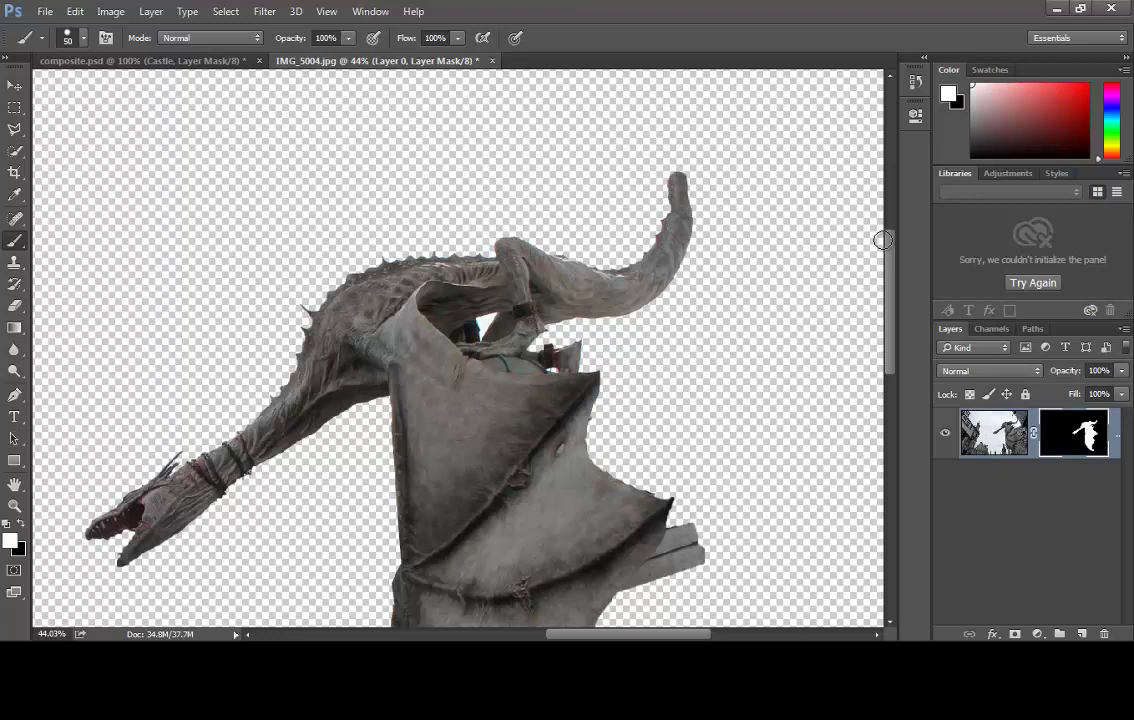
drag(678, 178, 673, 160)
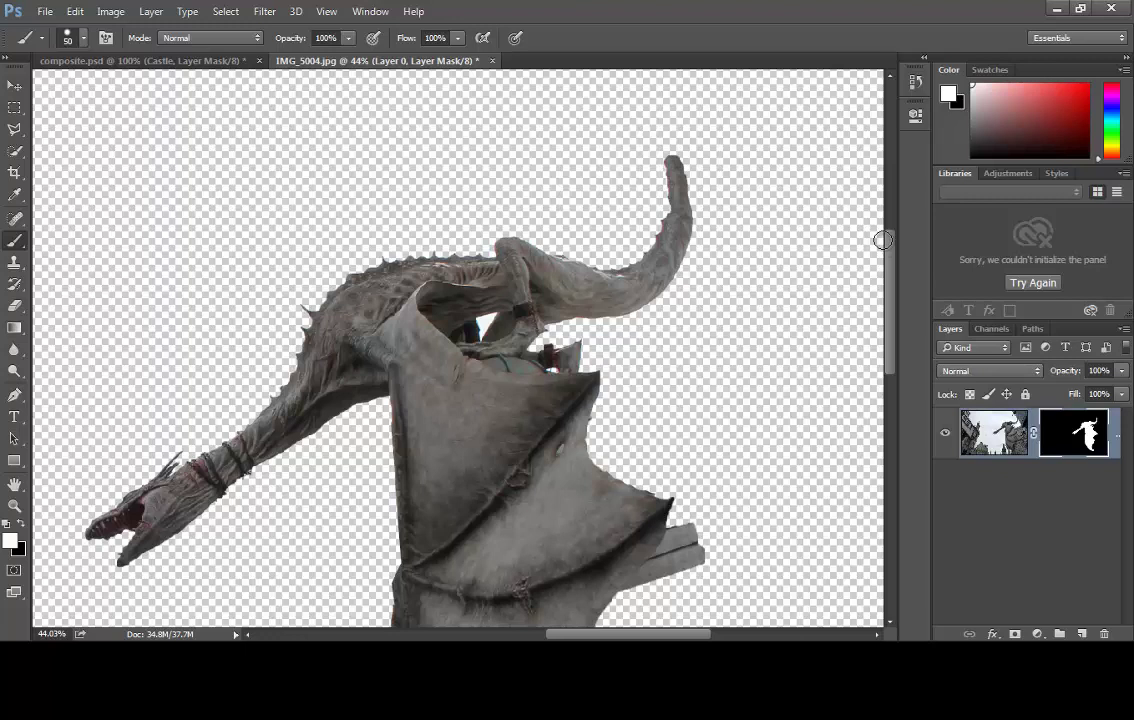